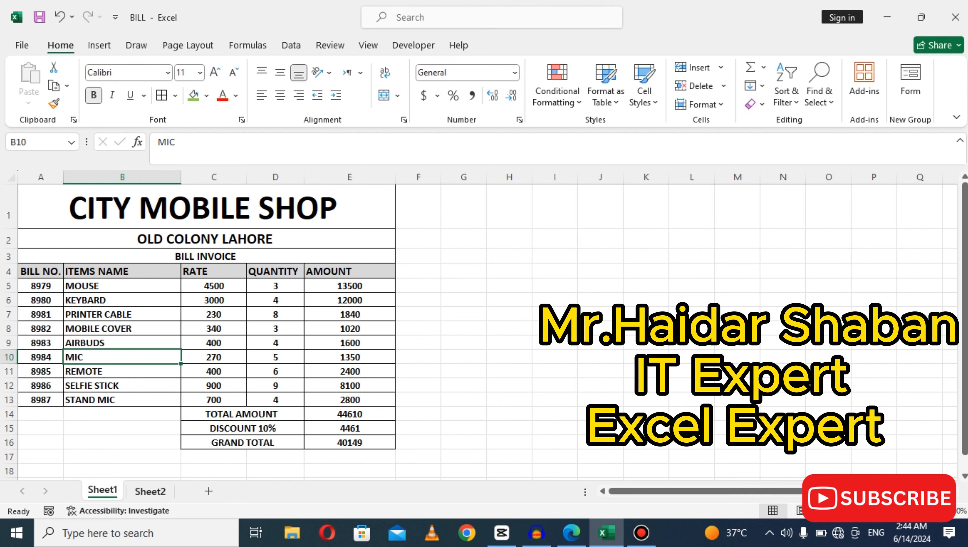
On Sheet2, enter the shop title CITY MOBILE SHOP in cell A1
left_click(150, 492)
left_click(41, 234)
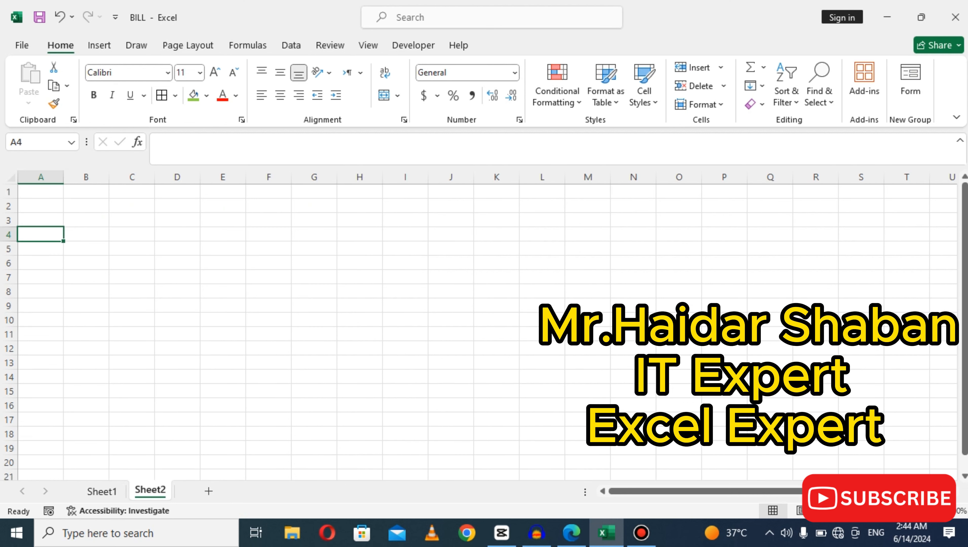
left_click(41, 191)
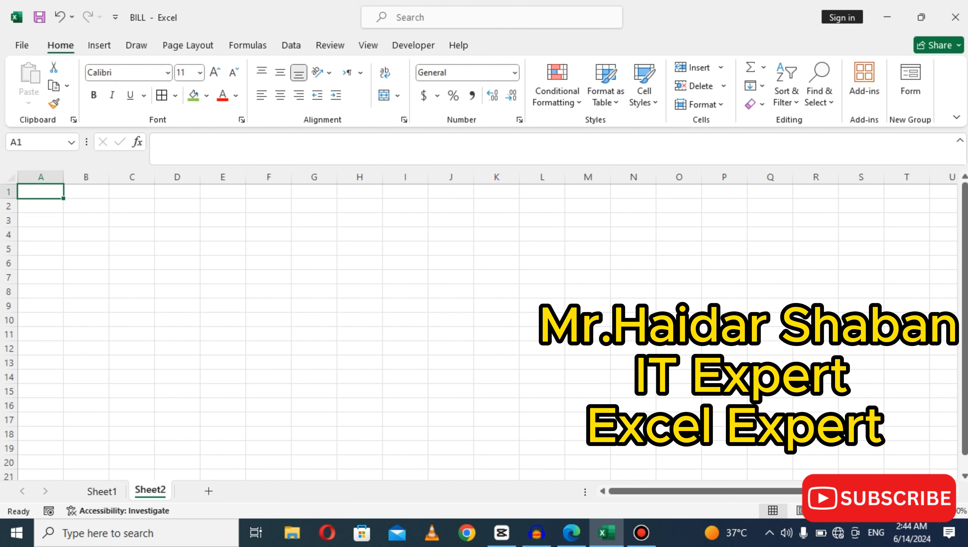
type("SH")
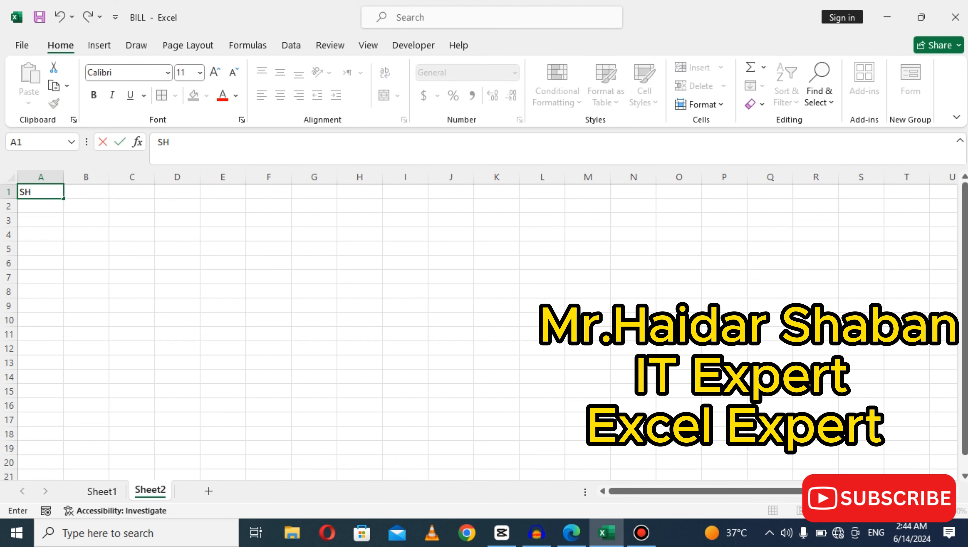
type("OP MOB")
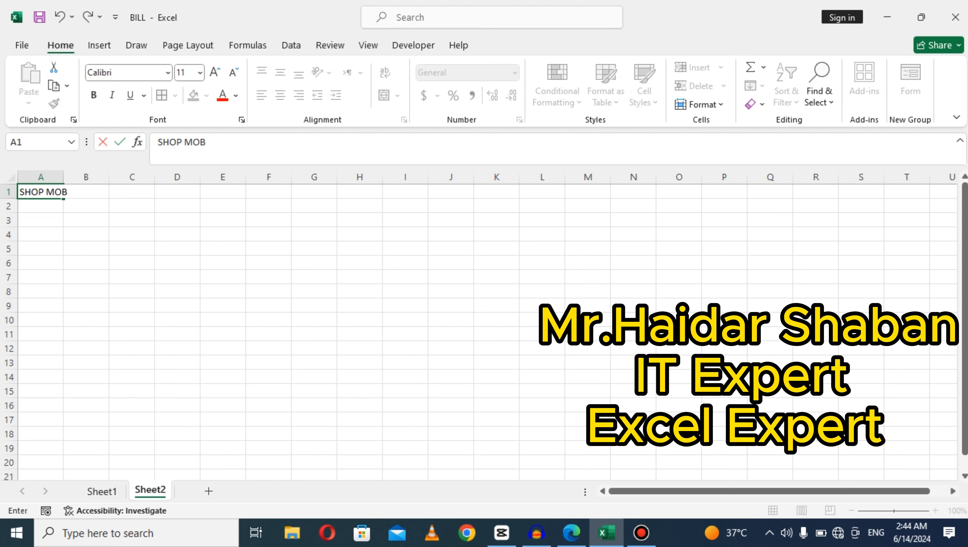
type("ILE SHOP")
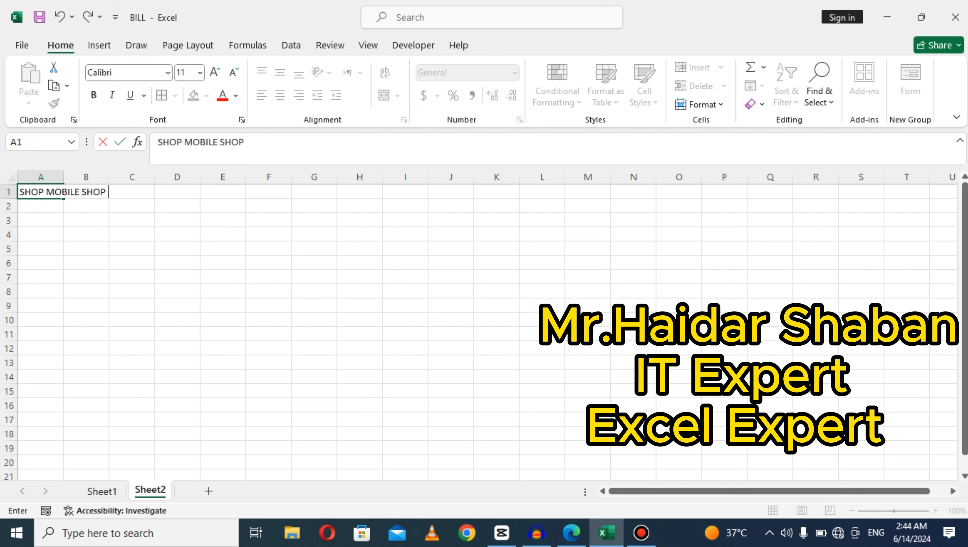
left_click_drag(44, 192, 16, 201)
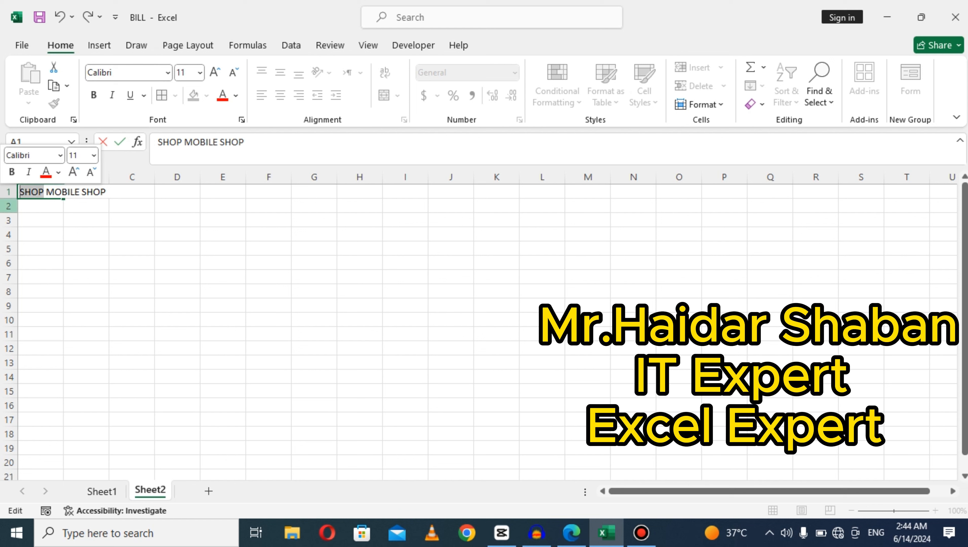
type("CITY")
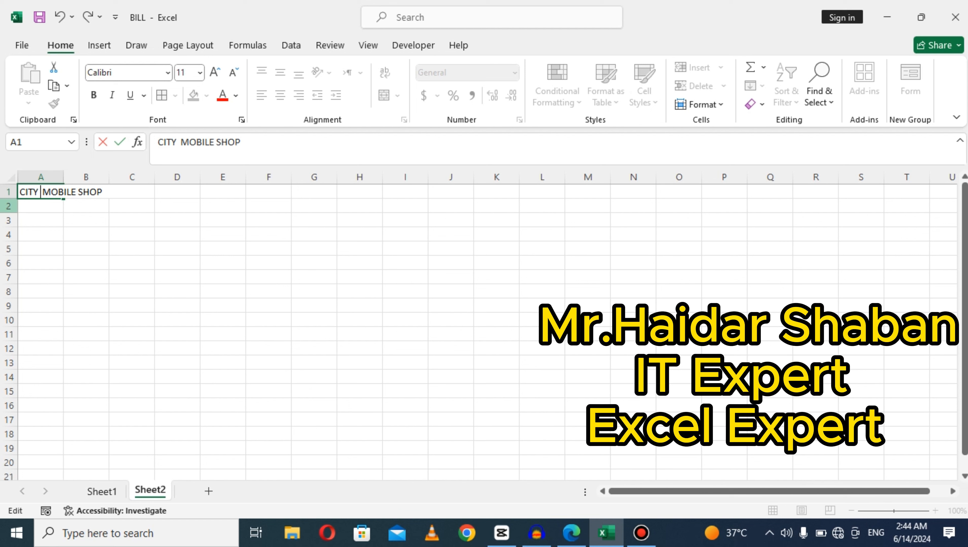
left_click(40, 278)
Enter OLD CITY LAHORE in cell A2 and BILL INVOICE in cell A3
left_click(41, 206)
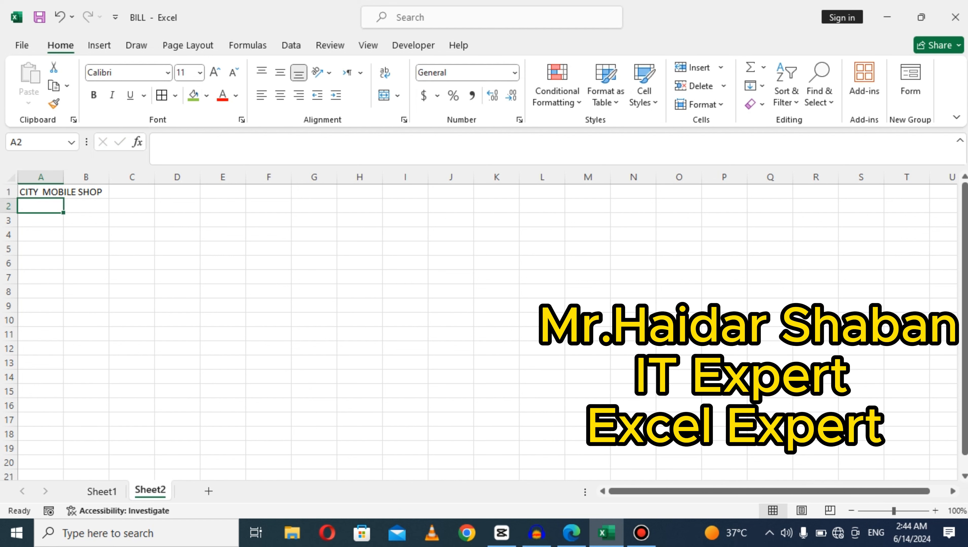
type("OLD CU")
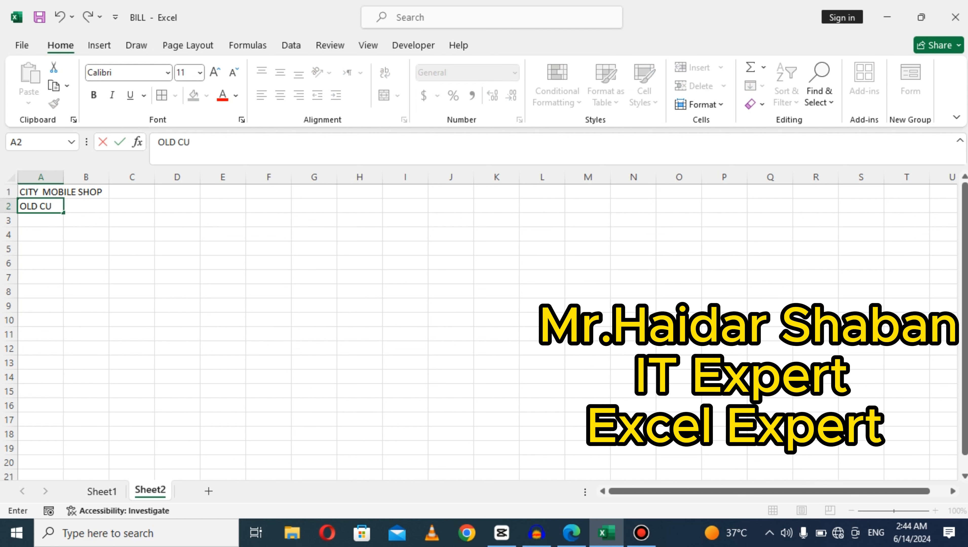
key("BackSpace")
type("ITY LAHORE")
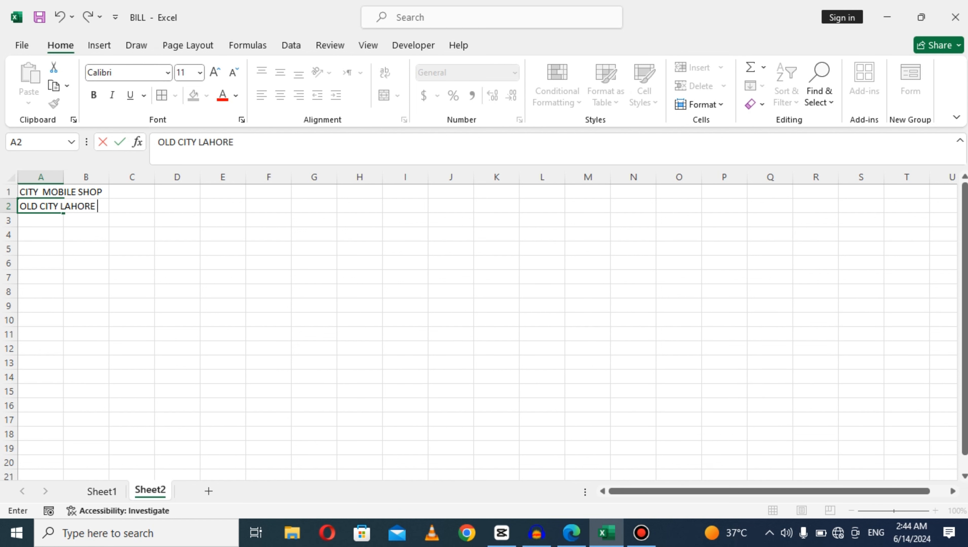
key("Return")
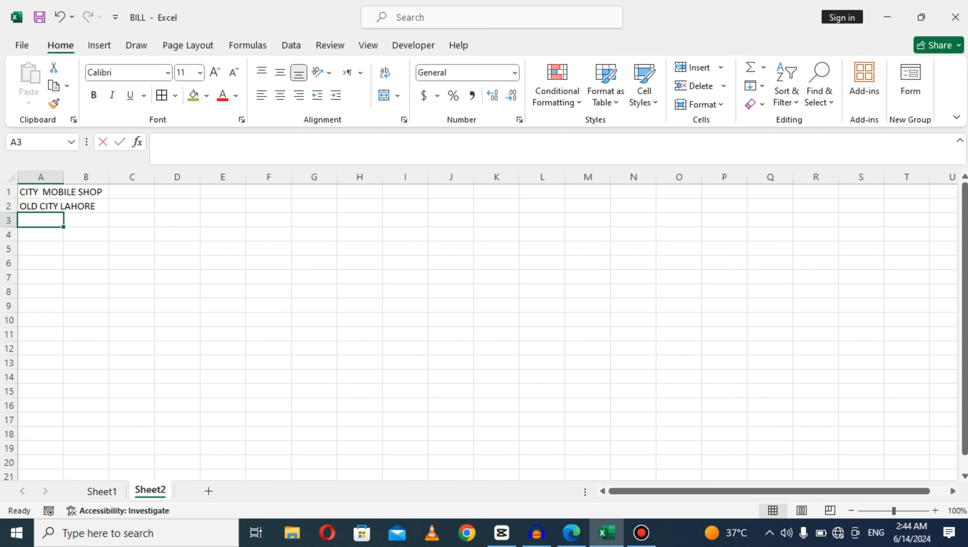
type("BILL INV")
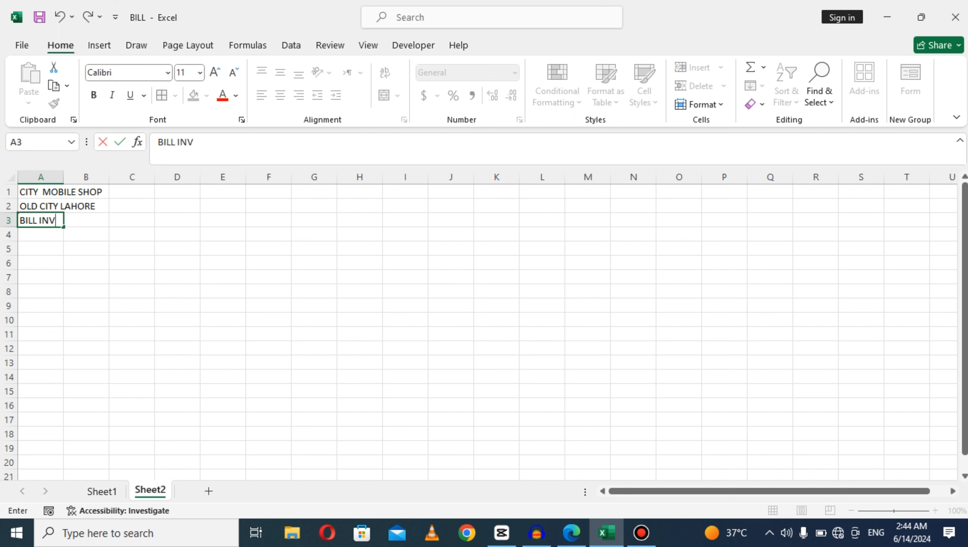
type("OICE")
key("Return")
Enter the column heading BIL LNO. in cell A4
type("BILL")
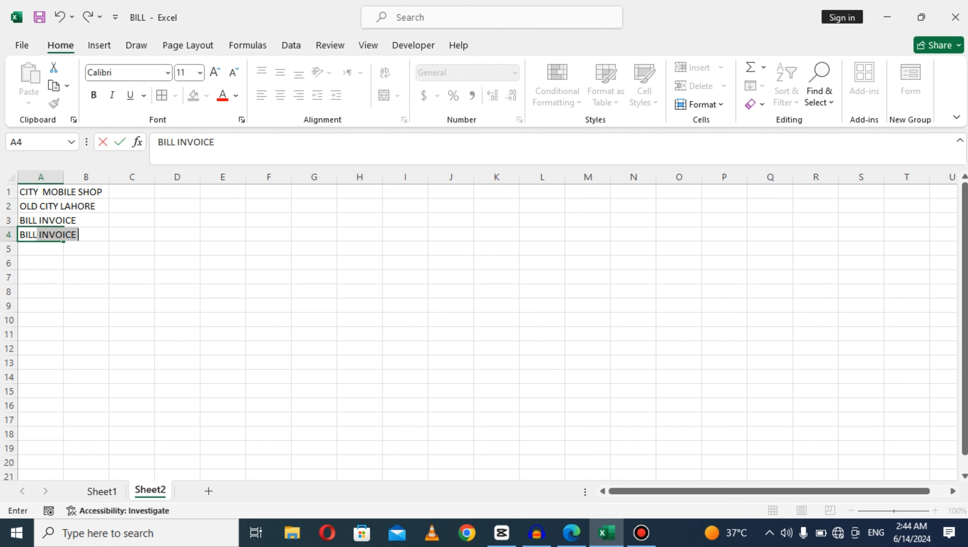
type("NO")
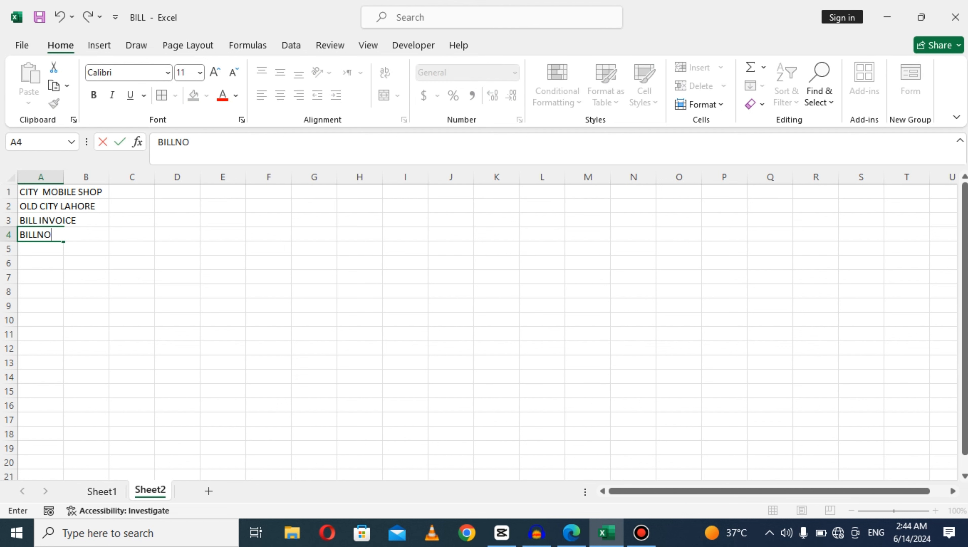
type(".")
key("F2")
left_click(86, 277)
Enter the heading ITEMS NAME in cell B4 and fit column B's width to it
left_click(86, 234)
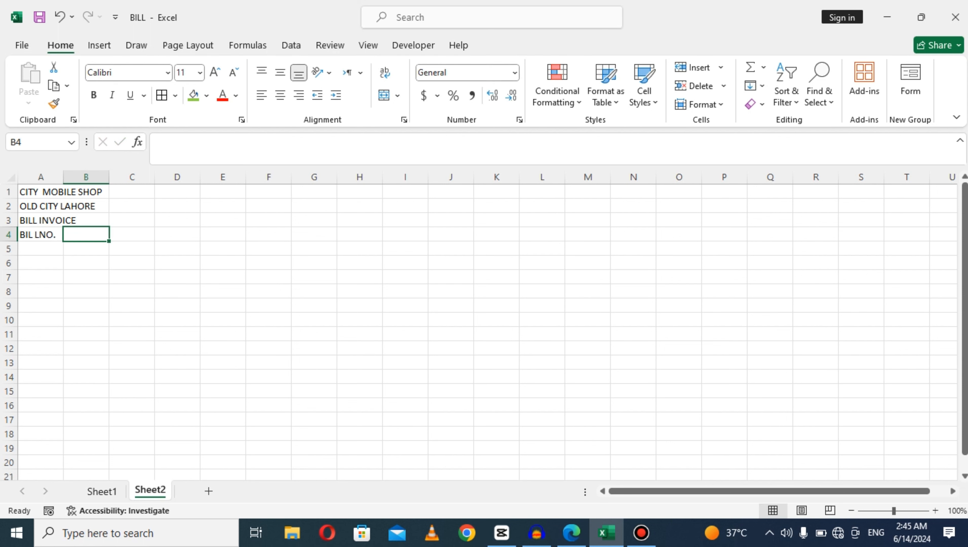
type("ITEMS")
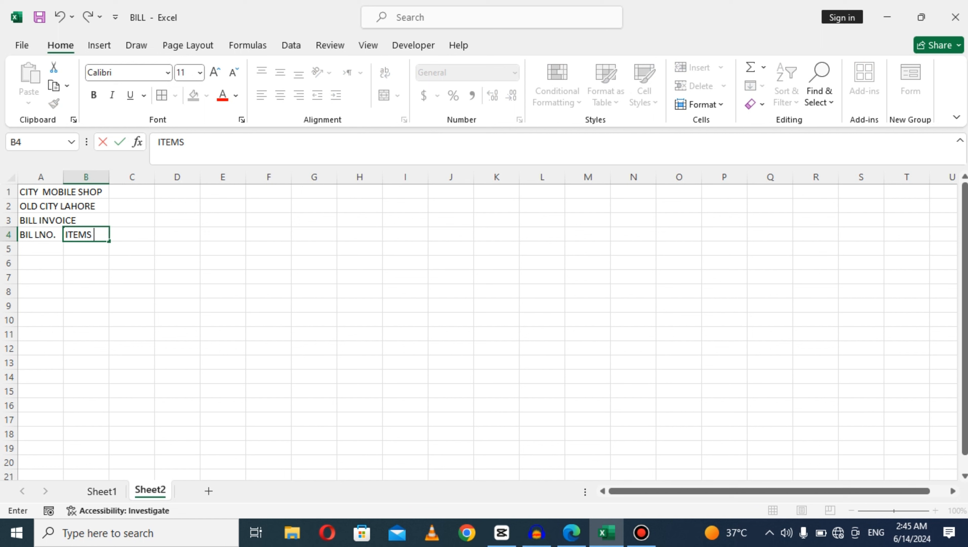
type(" NAME")
left_click(132, 306)
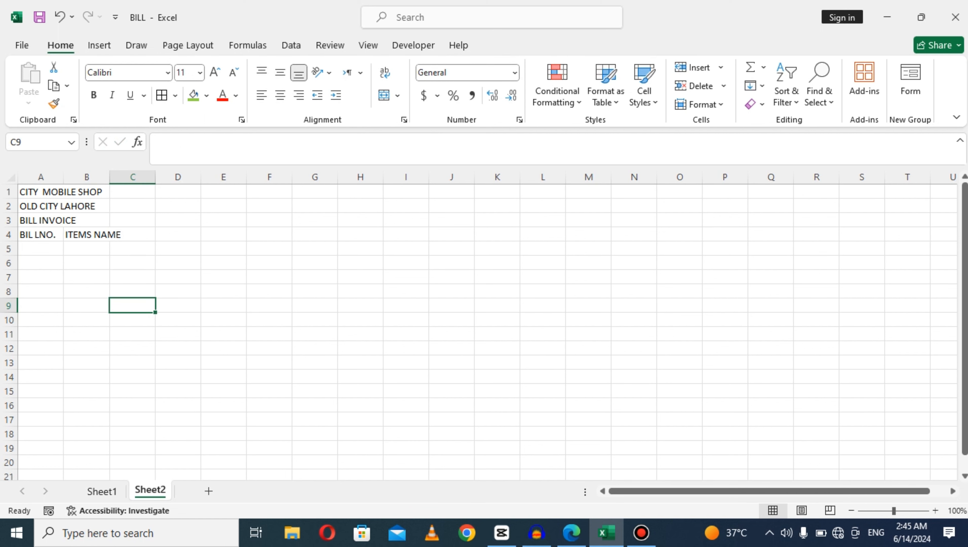
double_click(110, 177)
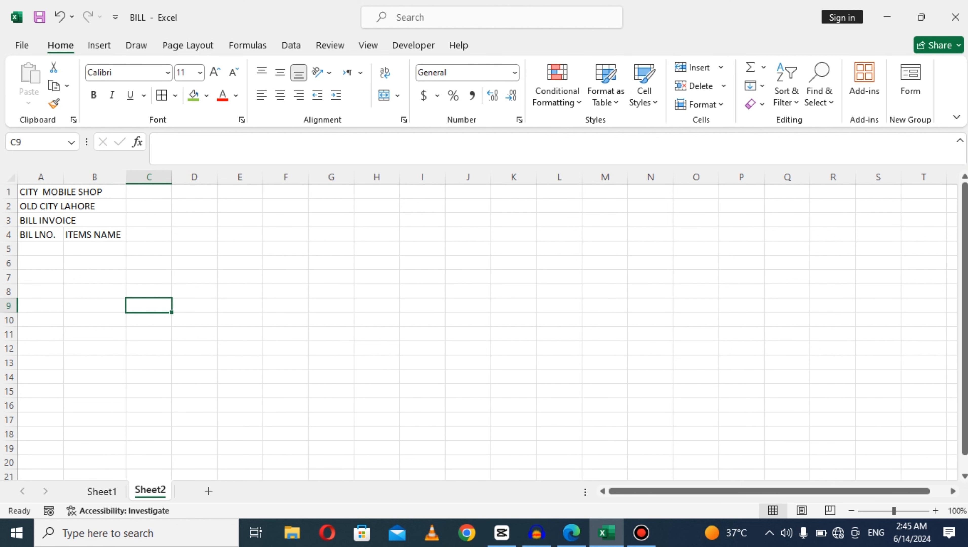
Enter the headings RATE in C4 and QUNATITY in D4, and fit column D's width to its text
left_click(149, 235)
type("RATE")
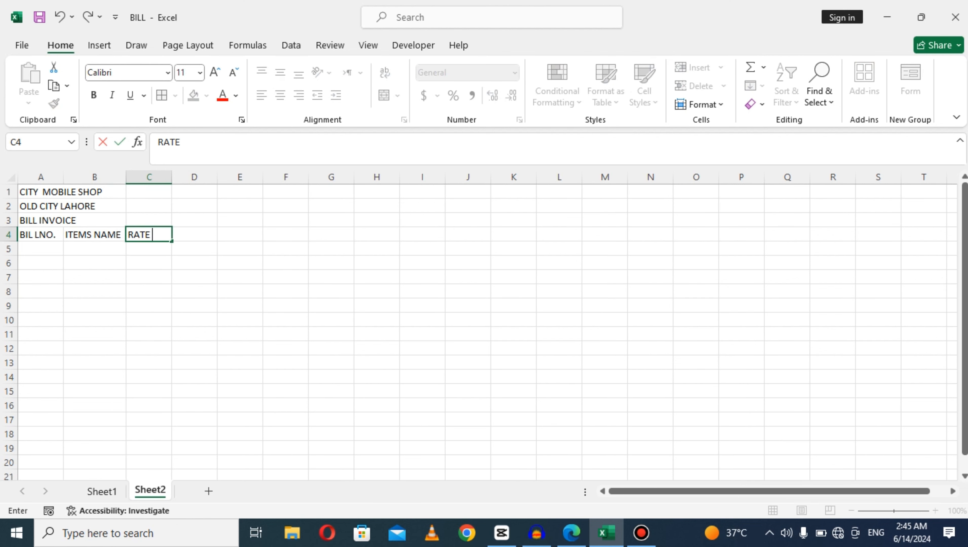
key("Tab")
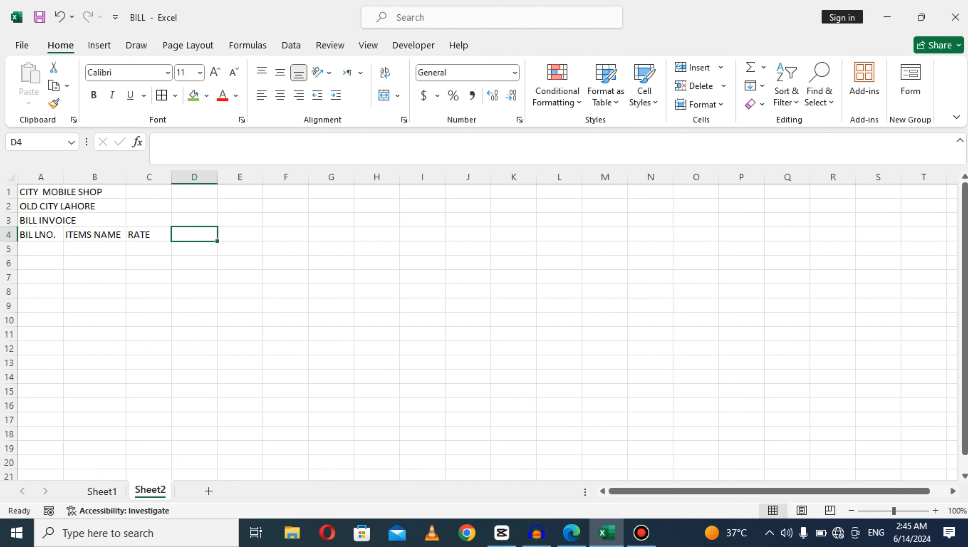
type("QUNAT")
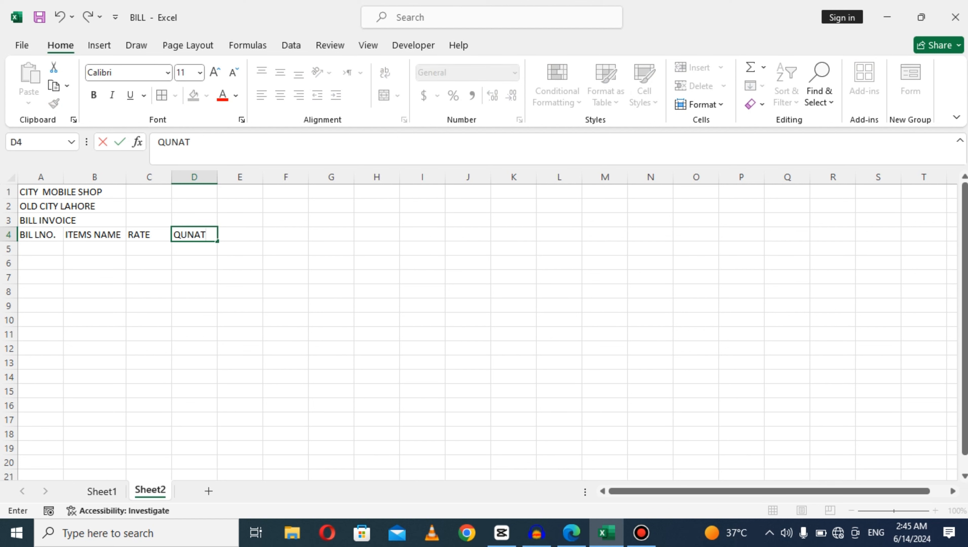
type("ITY")
key("Tab")
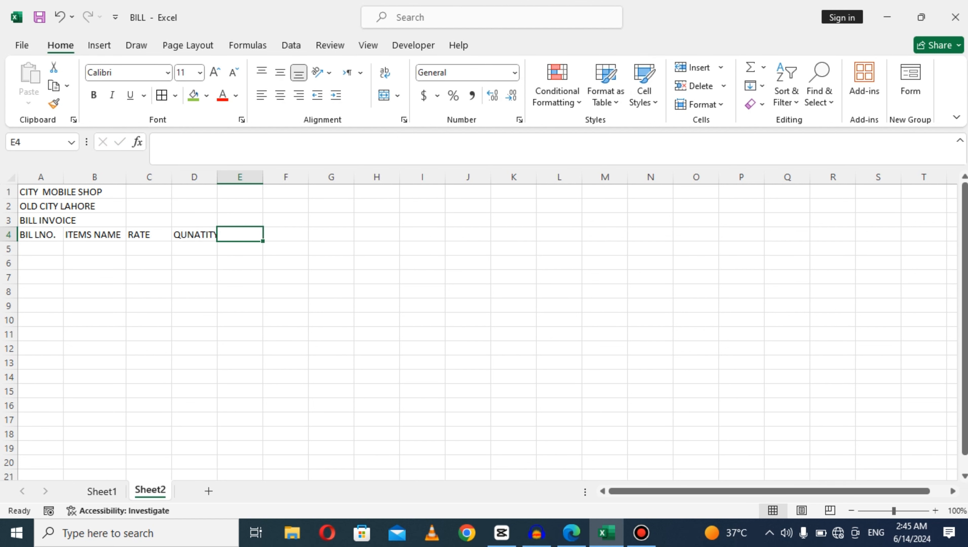
double_click(217, 178)
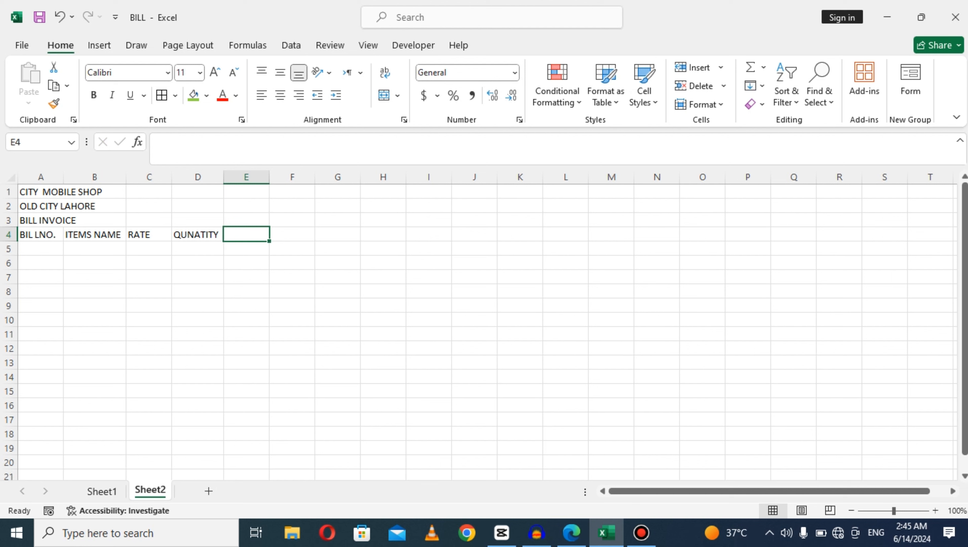
Enter the heading AMOUNT in cell E4
type("AMU")
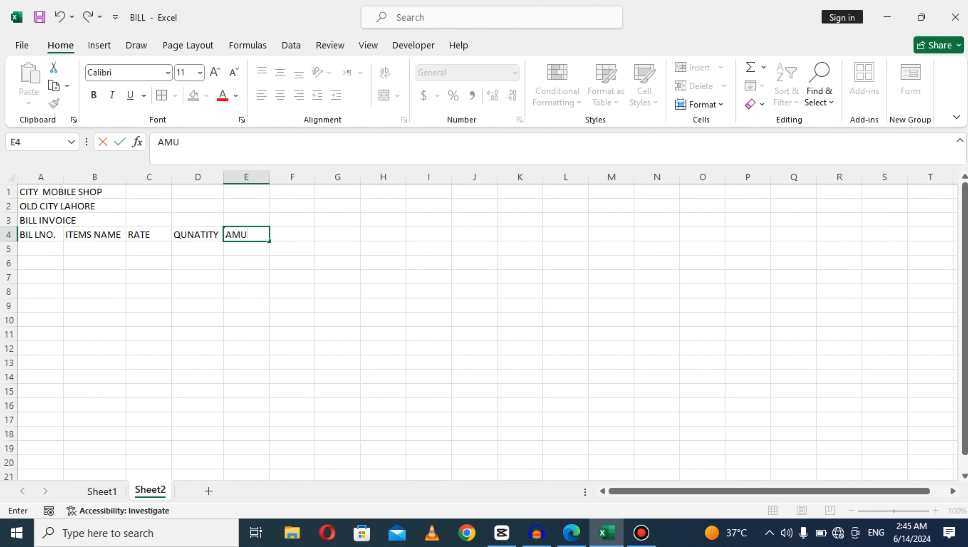
type("NT")
key("BackSpace")
key("BackSpace")
key("BackSpace")
type("OUNT")
key("Left")
key("Left")
key("Left")
key("Right")
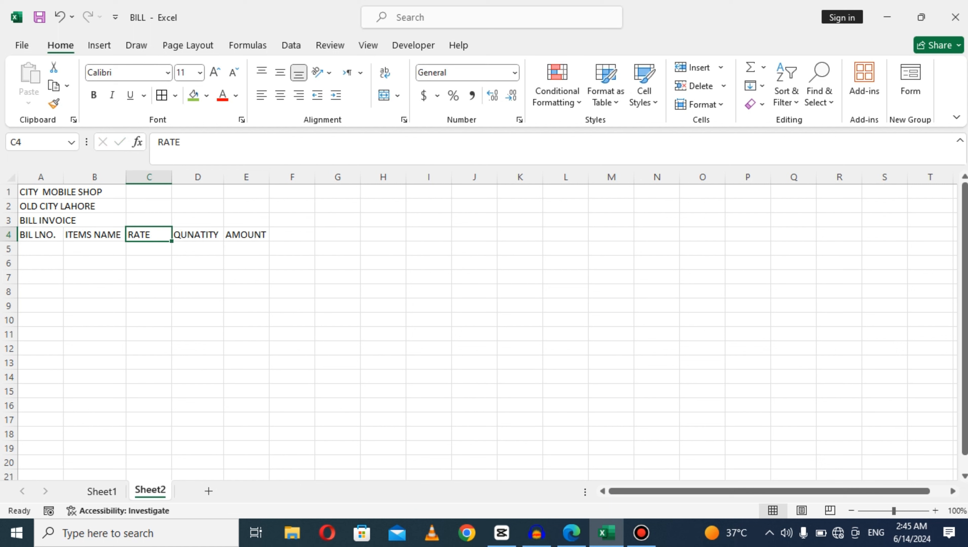
key("Right")
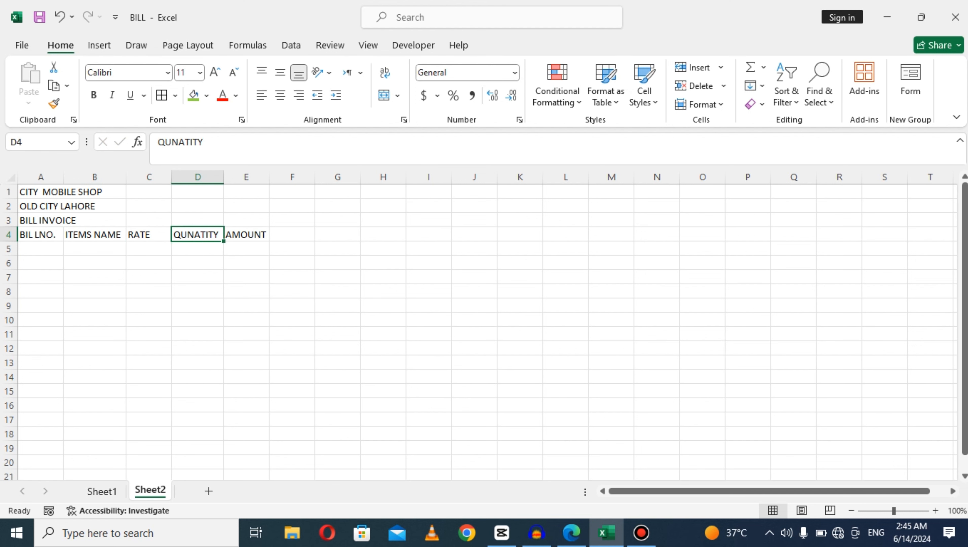
Widen columns B and C of the bill table beyond their heading text
left_click_drag(126, 177, 315, 177)
left_click(288, 264)
left_click(383, 192)
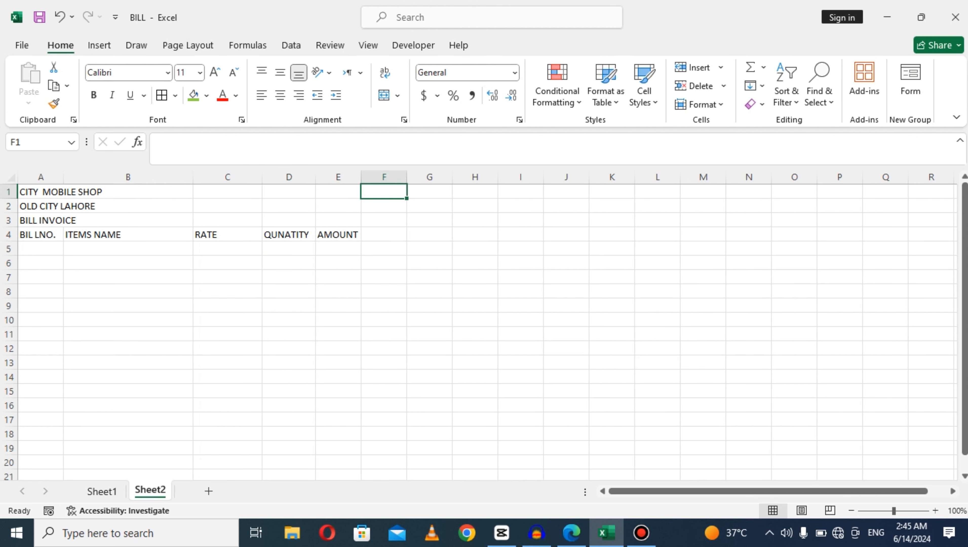
Apply all borders to the bill range A1:E15
left_click(338, 177)
left_click_drag(115, 192, 302, 278)
left_click(40, 306)
left_click_drag(40, 191, 337, 391)
left_click(161, 95)
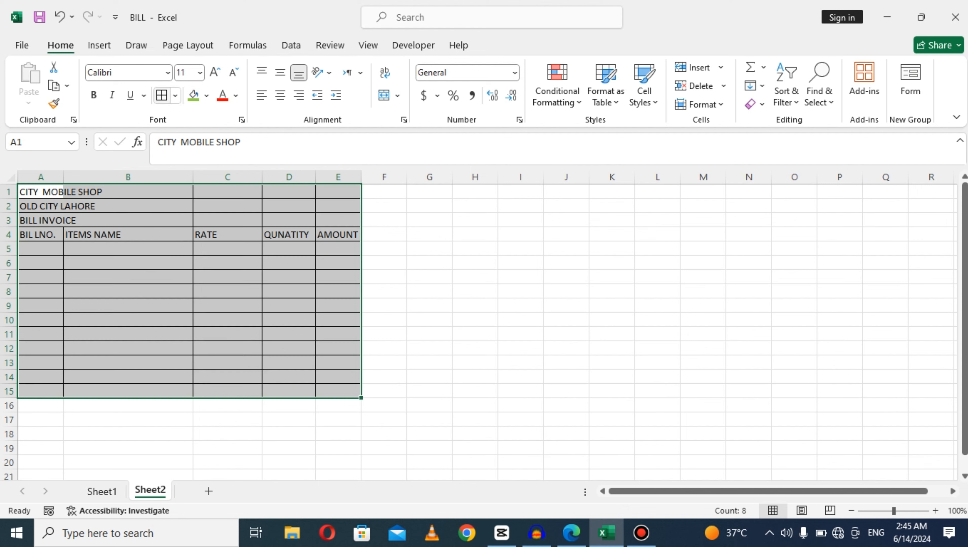
Merge and center the title CITY MOBILE SHOP across A1:E1, make it bold and enlarge its font by six sizes
left_click(140, 292)
left_click_drag(38, 192, 337, 192)
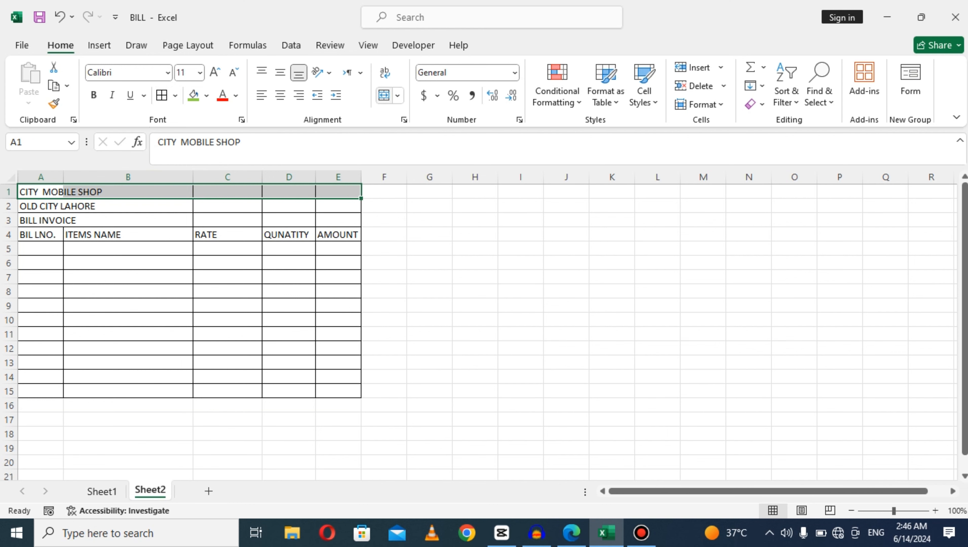
left_click(384, 96)
left_click(93, 95)
left_click(215, 72)
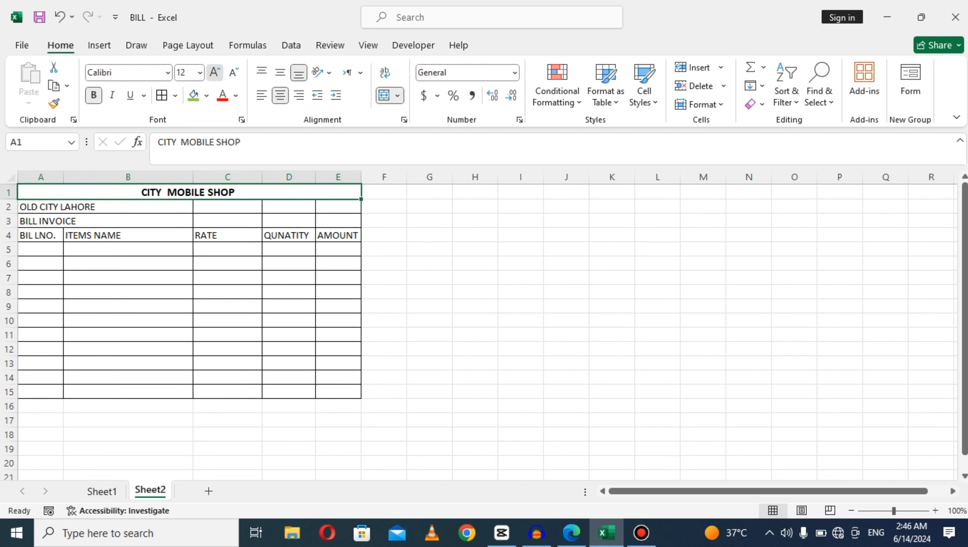
left_click(215, 72)
left_click(215, 72)
left_click(215, 72)
left_click(215, 72)
left_click(215, 72)
left_click(128, 290)
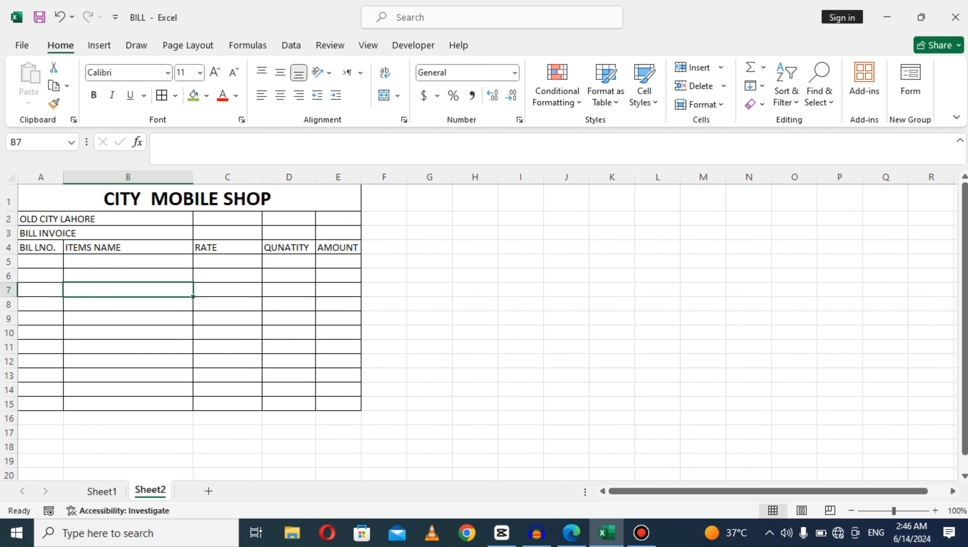
Merge and center OLD CITY LAHORE across A2:E2, make it bold and increase its font size to 16
left_click_drag(38, 219, 337, 219)
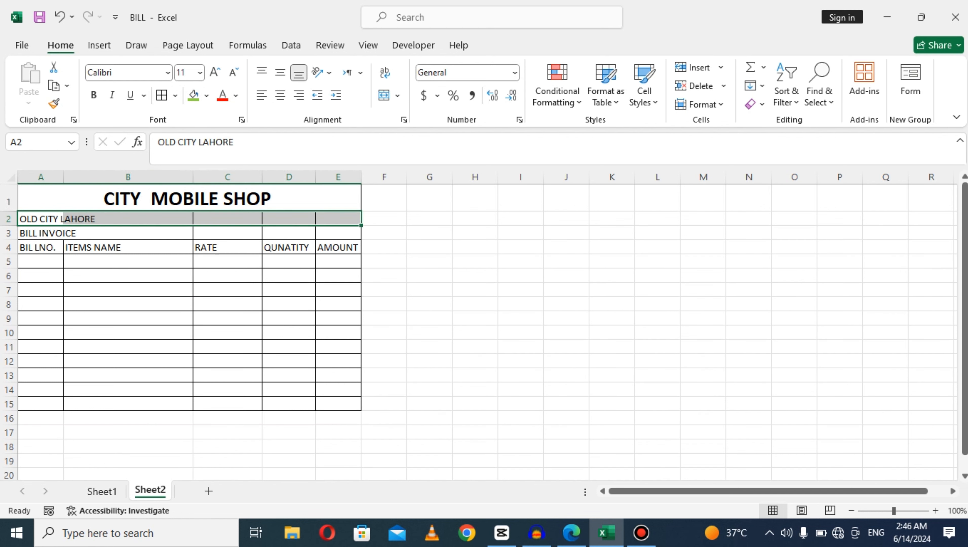
left_click(384, 95)
left_click(93, 95)
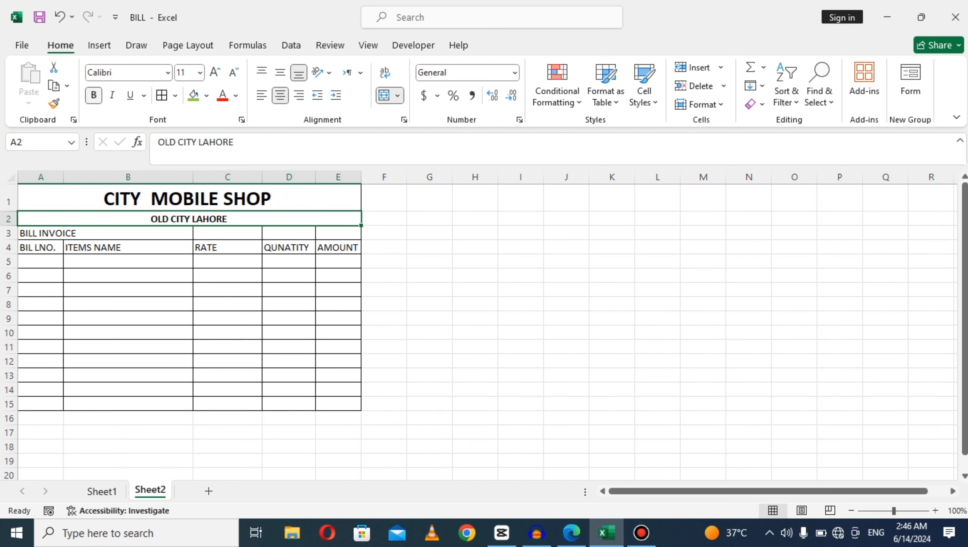
left_click(215, 72)
left_click(215, 72)
left_click(214, 72)
left_click(128, 252)
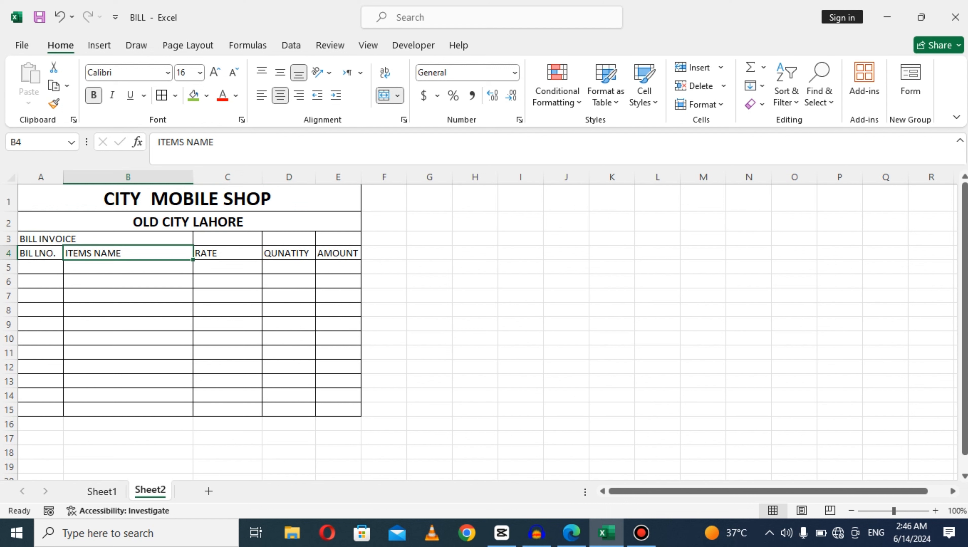
Merge and center BILL INVOICE across A3:E3, make it bold and increase its font size to 16
left_click_drag(41, 239, 337, 239)
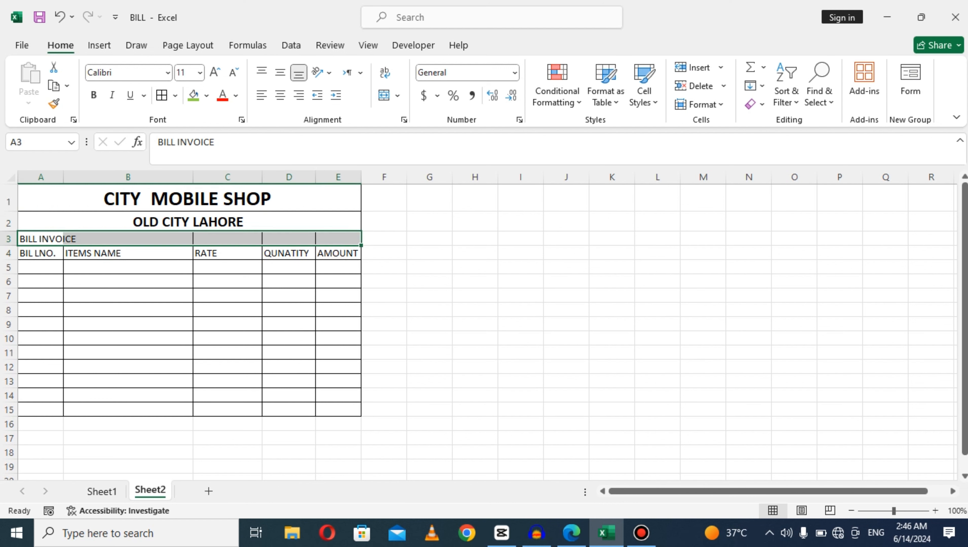
left_click(384, 95)
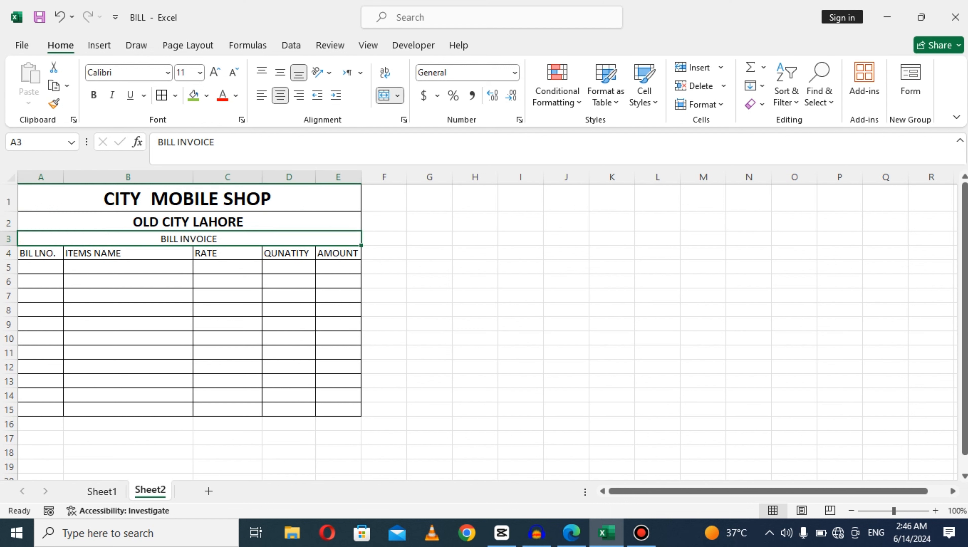
left_click(93, 95)
left_click(215, 72)
left_click(215, 72)
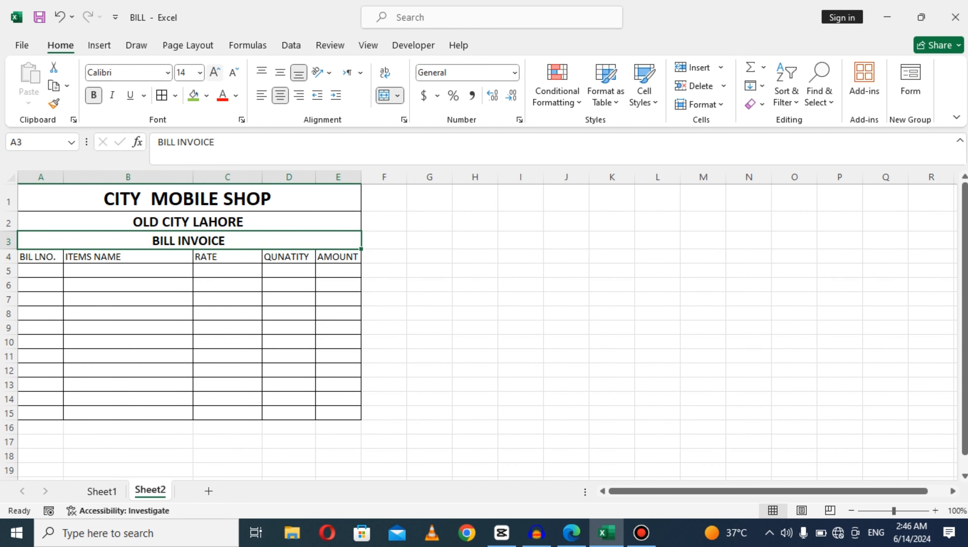
left_click(215, 72)
Increase the font size of the CITY MOBILE SHOP title to 28
left_click(199, 198)
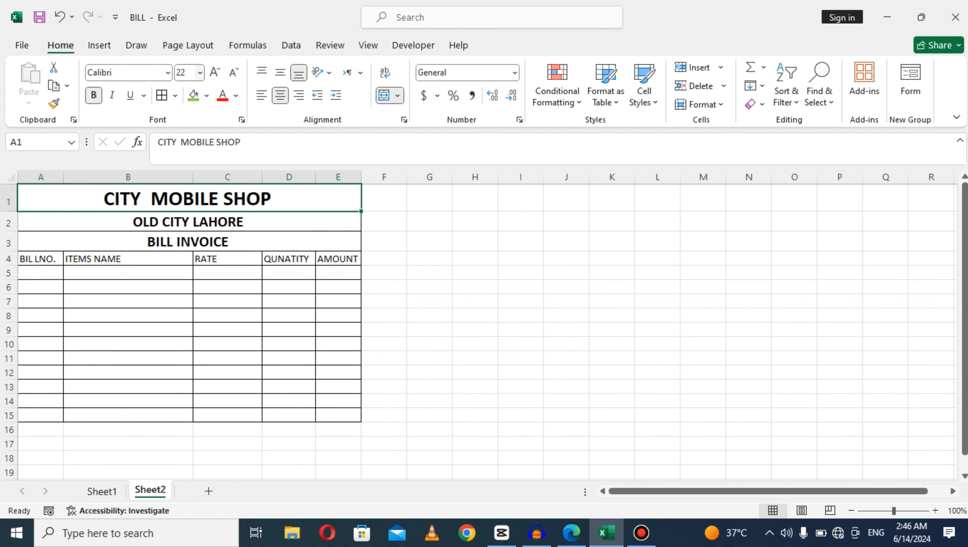
left_click(215, 72)
left_click(215, 72)
left_click(214, 72)
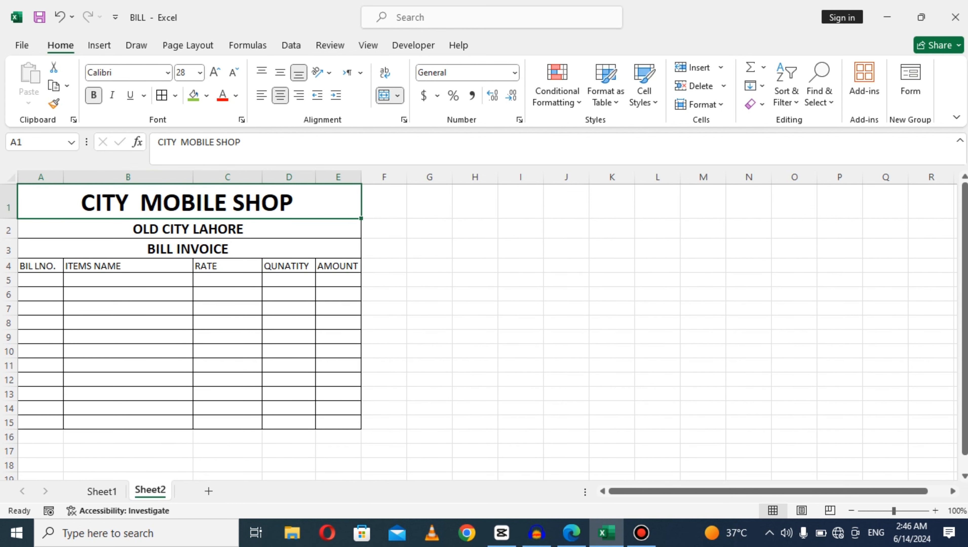
left_click(127, 322)
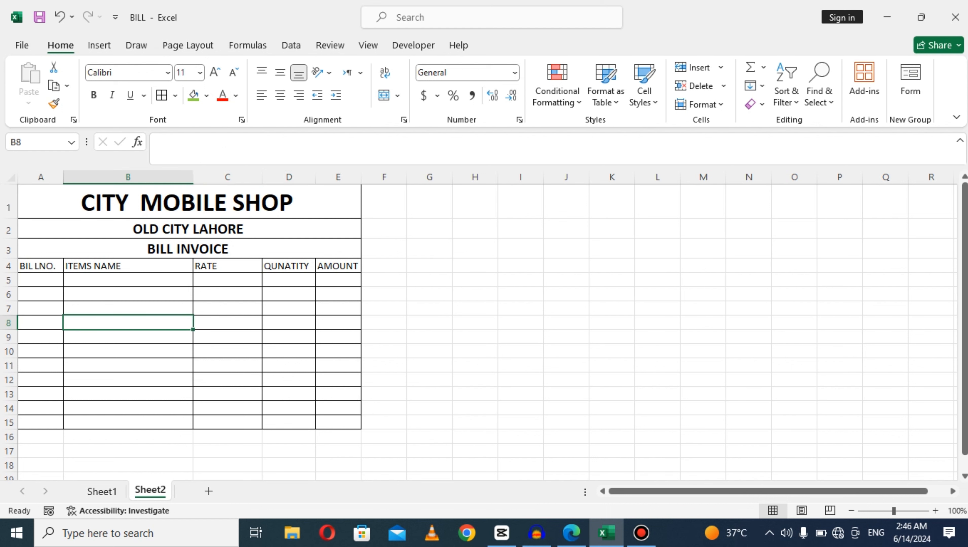
Make the column headings in A4:E4 bold with a light grey fill, and fit column E to its AMOUNT heading
left_click_drag(39, 266, 337, 266)
key("ctrl+b")
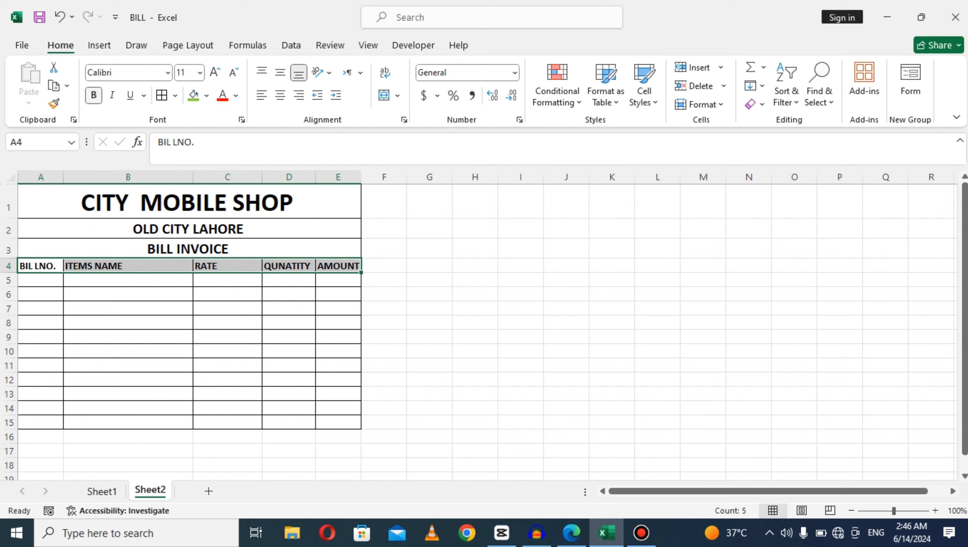
left_click(207, 95)
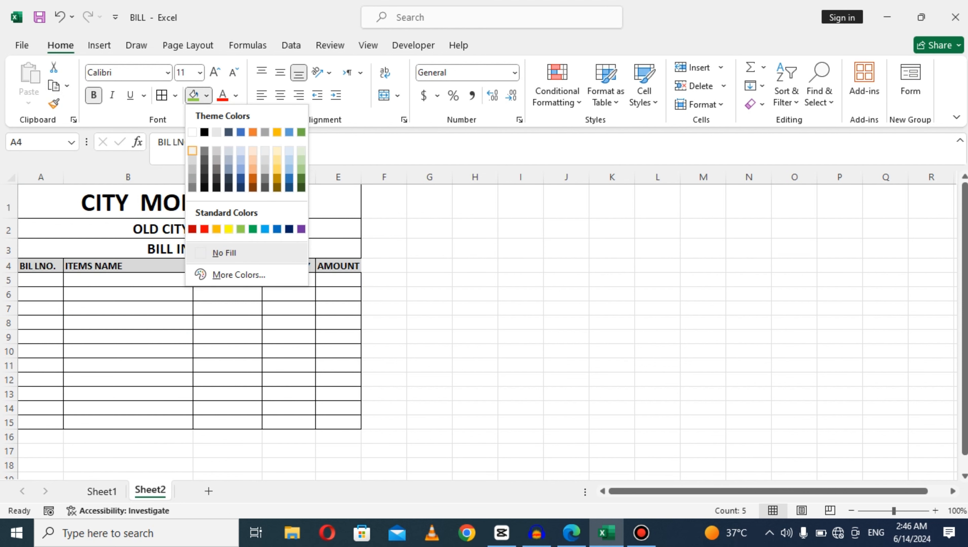
left_click(193, 151)
left_click(228, 380)
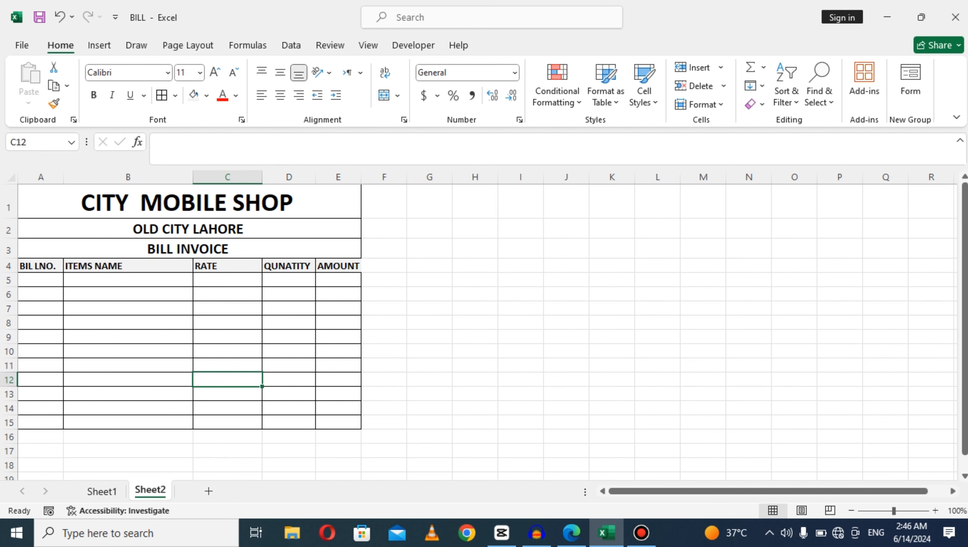
double_click(361, 177)
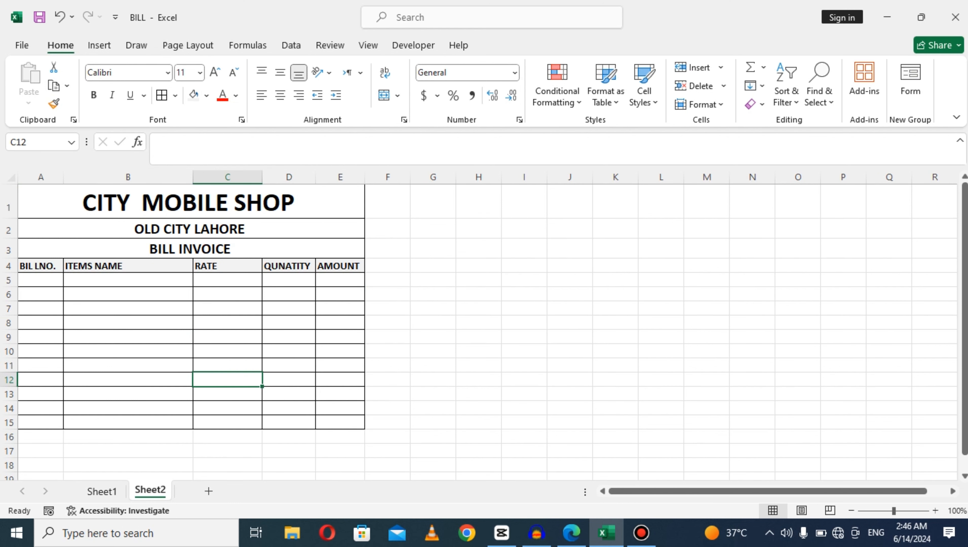
Merge C16:D16 below the item table and apply all borders to C16:E16
left_click_drag(235, 437, 337, 465)
left_click(290, 465)
left_click_drag(232, 437, 339, 437)
left_click(384, 95)
left_click(388, 437)
left_click(162, 95)
left_click(289, 351)
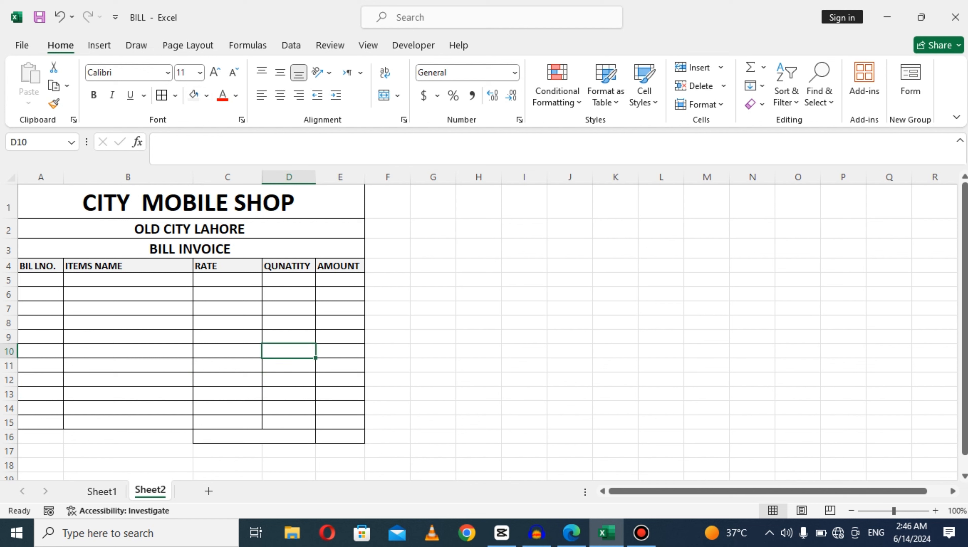
Fill the merged and bordered C16:E16 layout down through row 18
left_click(268, 437)
key("shift+Right")
left_click_drag(365, 443, 365, 472)
left_click(479, 337)
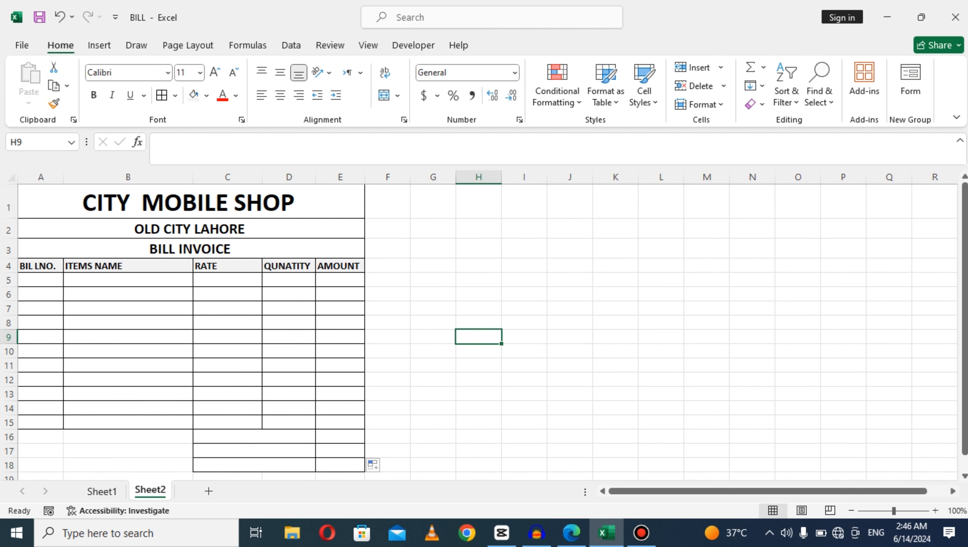
Enter the summary labels TOTAL AMOUNT in C16 and DISCOUNT 10% in C17
left_click(254, 437)
type("TO")
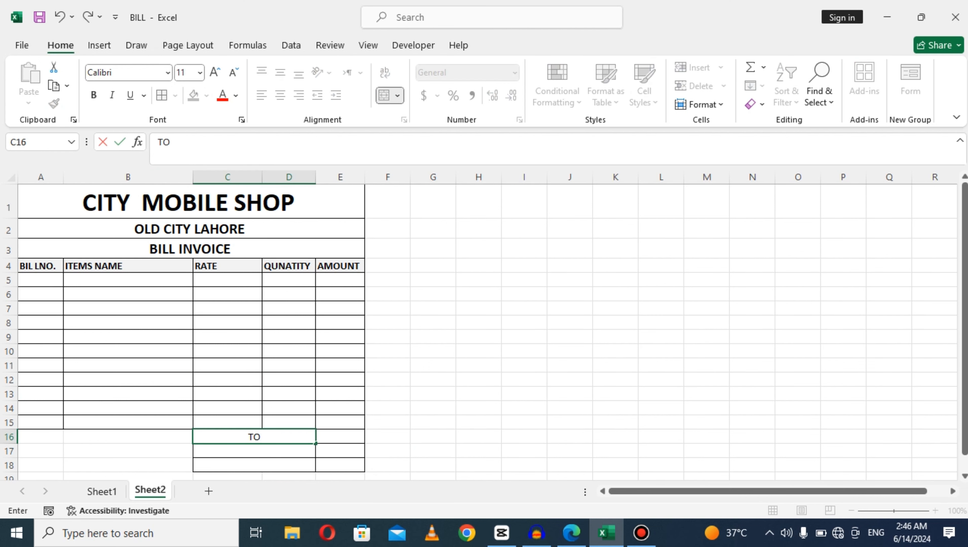
type("TAL AMOUNT")
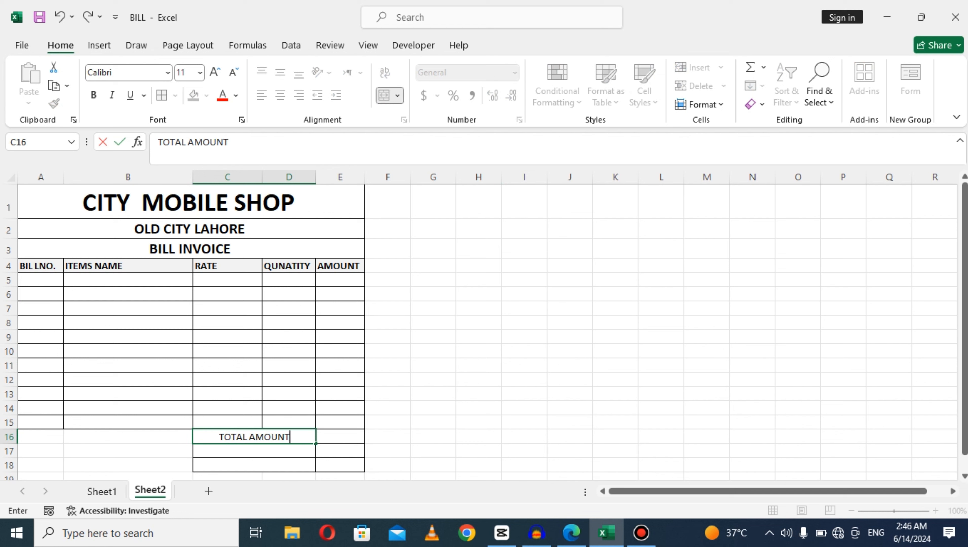
key("Return")
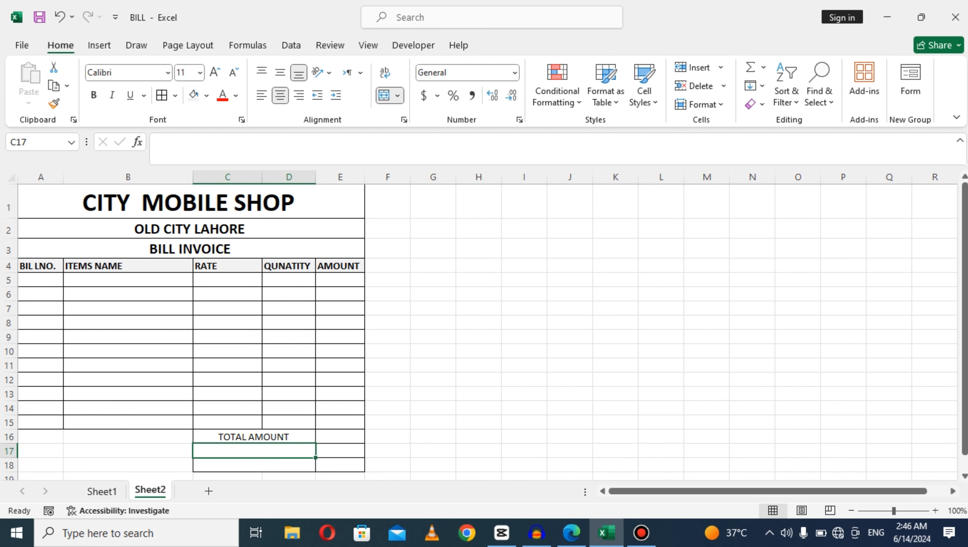
type("DISC")
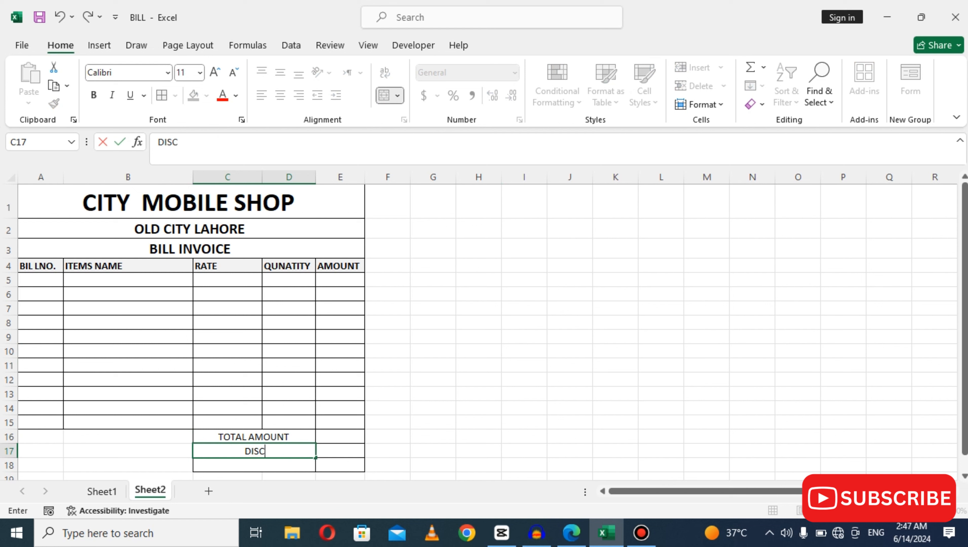
type("OUNT ")
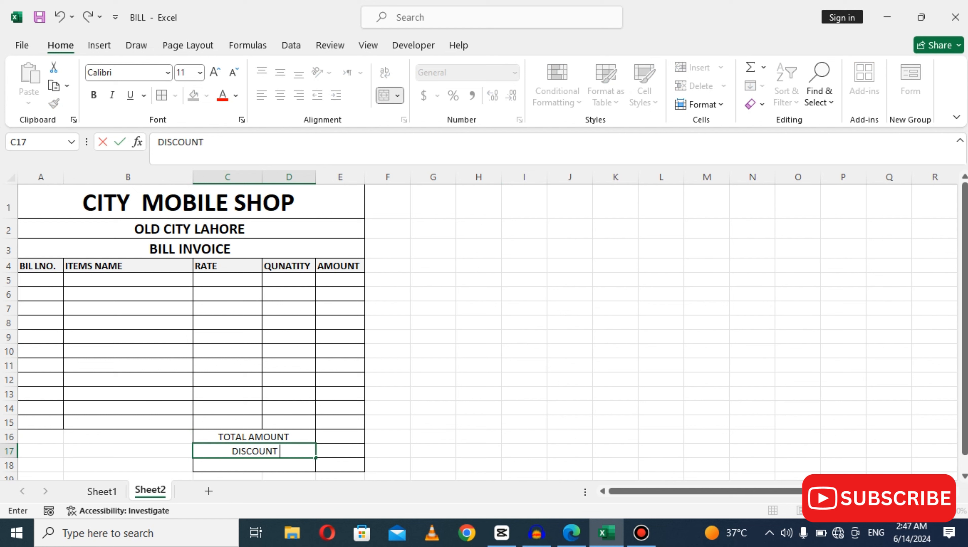
type("10%")
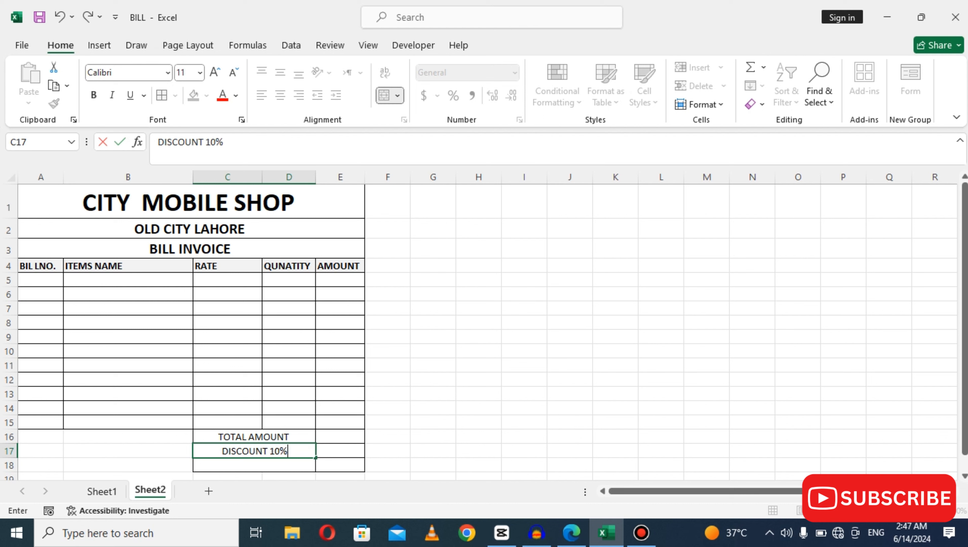
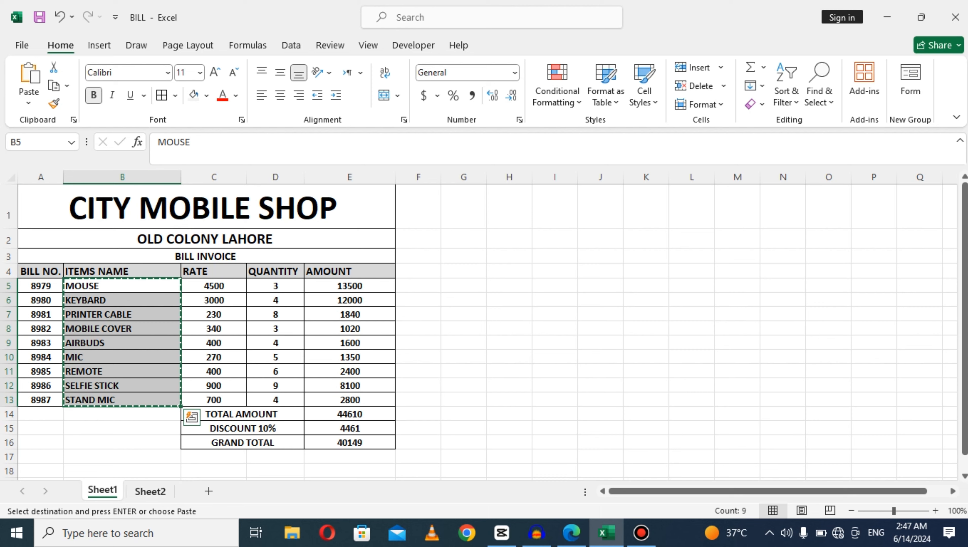
Paste the item names copied from Sheet1 into B5:B13 of Sheet2, and add LAPTOP in B14 and COVERS in B15
left_click(149, 492)
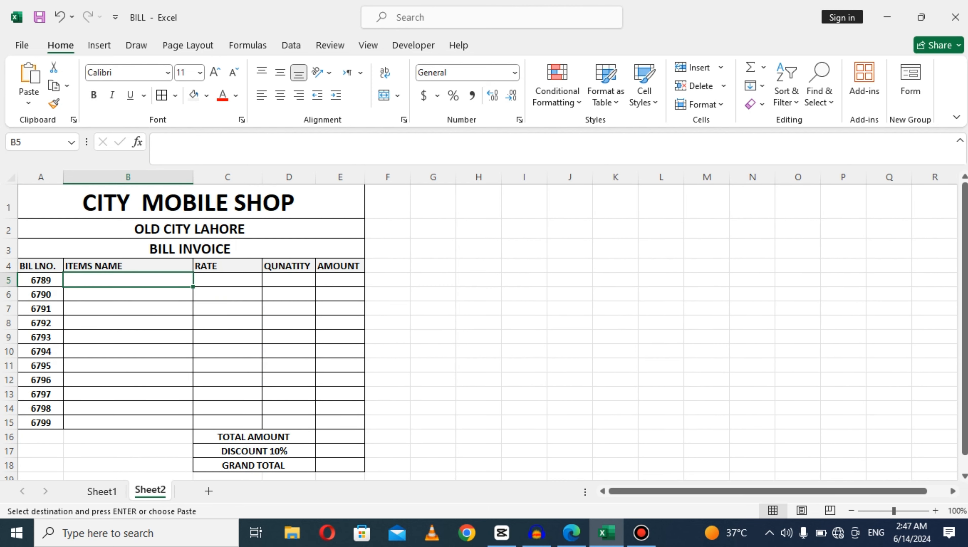
type("MOUSE KEYBARD PRINTER CABLE MOBILE COVER AIRBUDS MIC REMOTE SELFIE STICK STAND MIC")
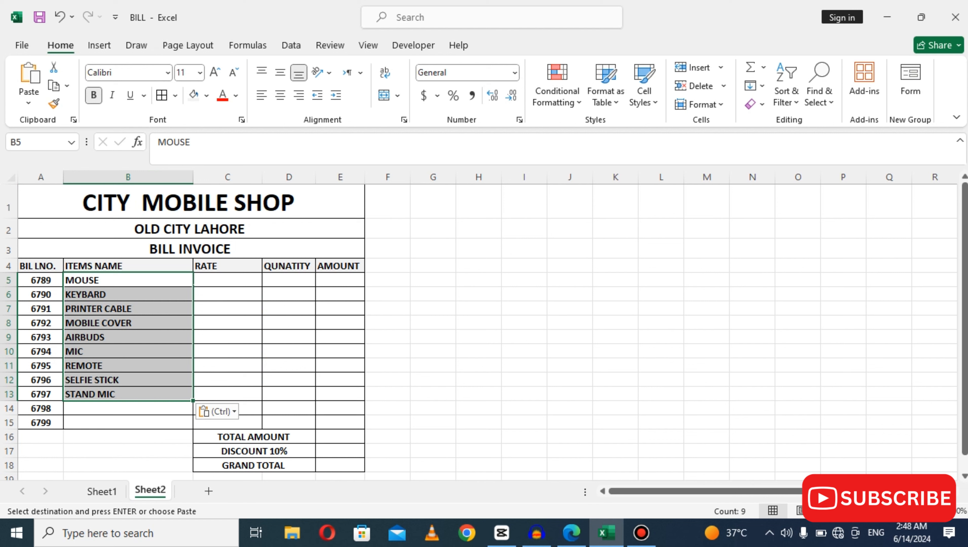
left_click(128, 409)
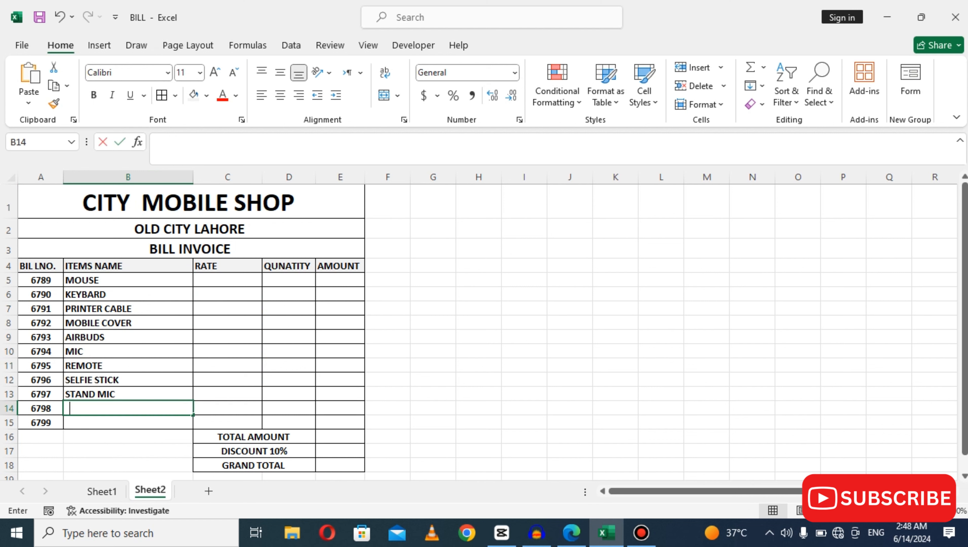
type("LAPTOP")
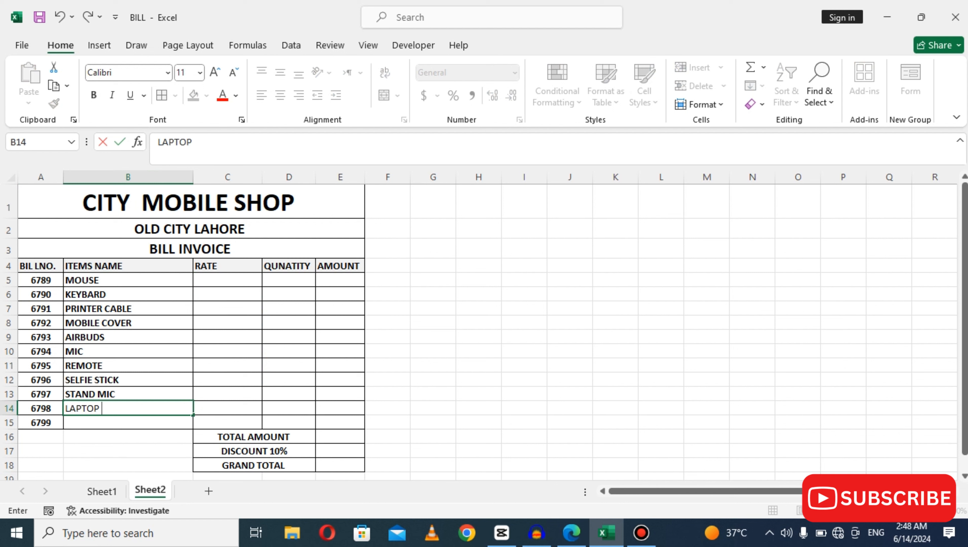
key("Return")
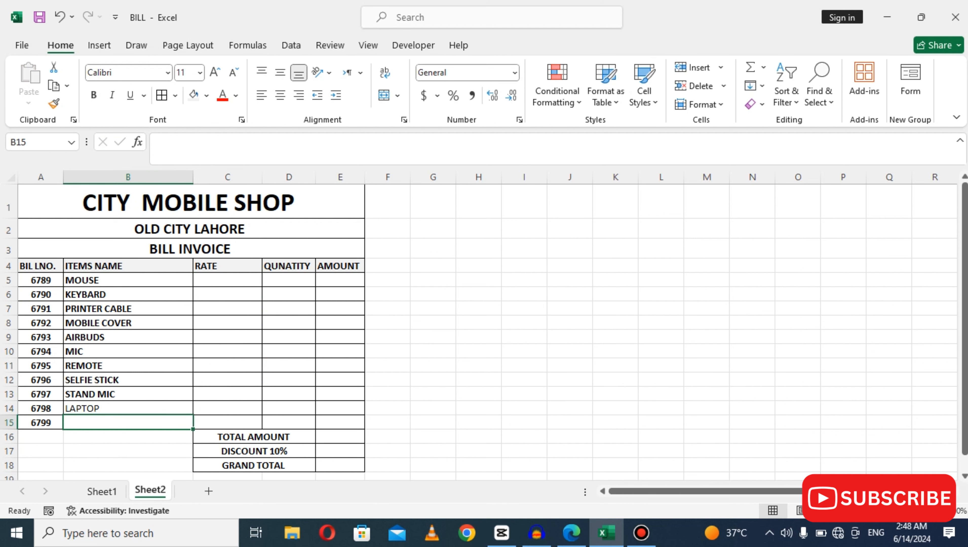
type("COVERS")
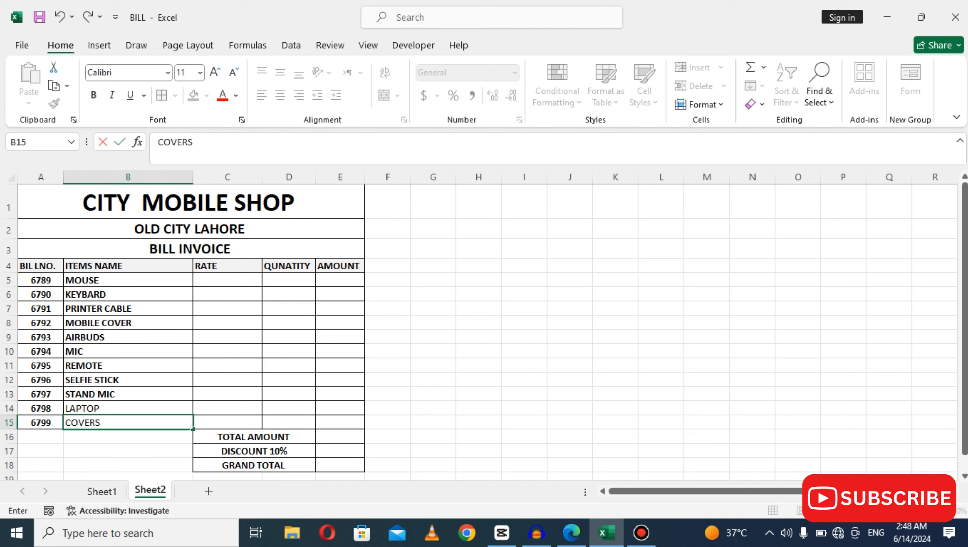
left_click(128, 380)
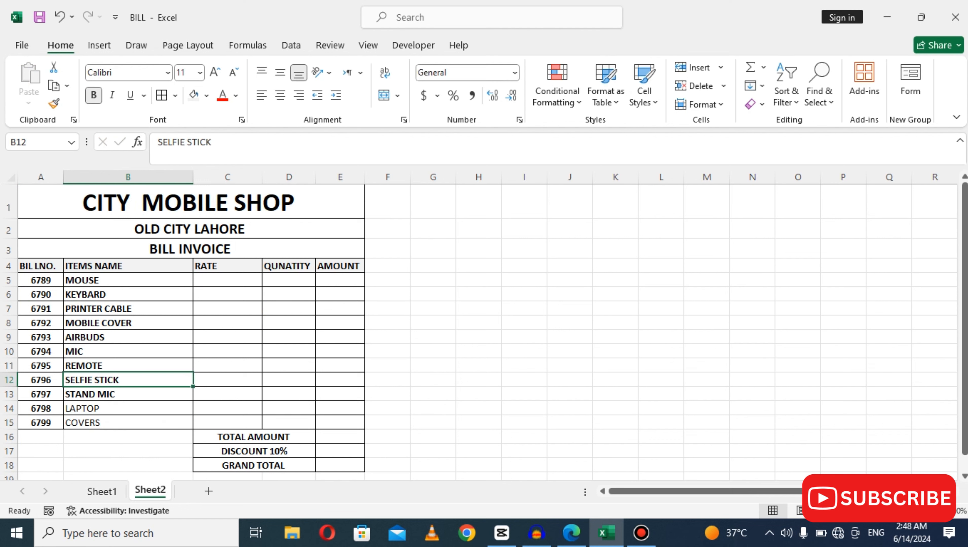
Make all item names in B5:B15 bold
left_click_drag(127, 280, 128, 423)
left_click(93, 96)
left_click(94, 95)
left_click(128, 294)
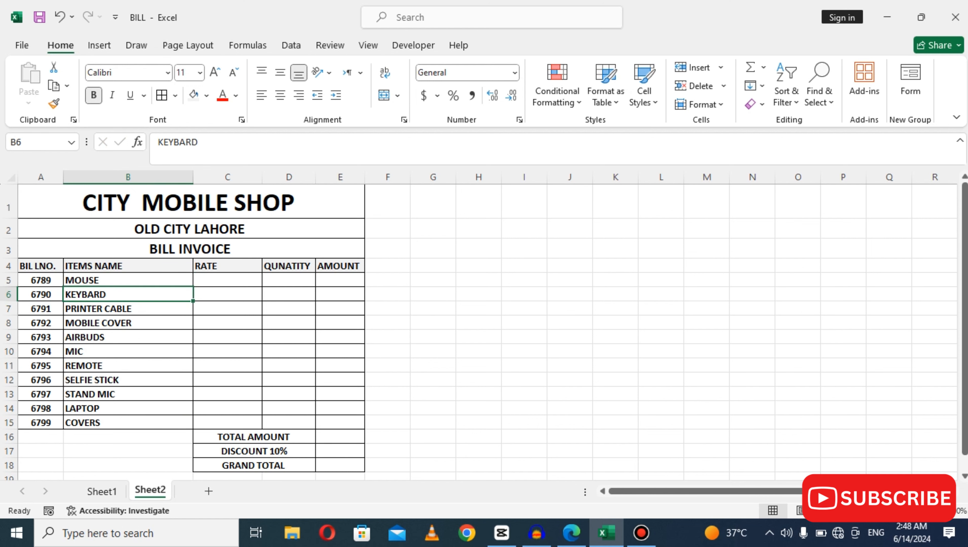
Enter the rates 700 for MOUSE, 6500 for KEYBARD and 450 for PRINTER CABLE in C5:C7
left_click(228, 280)
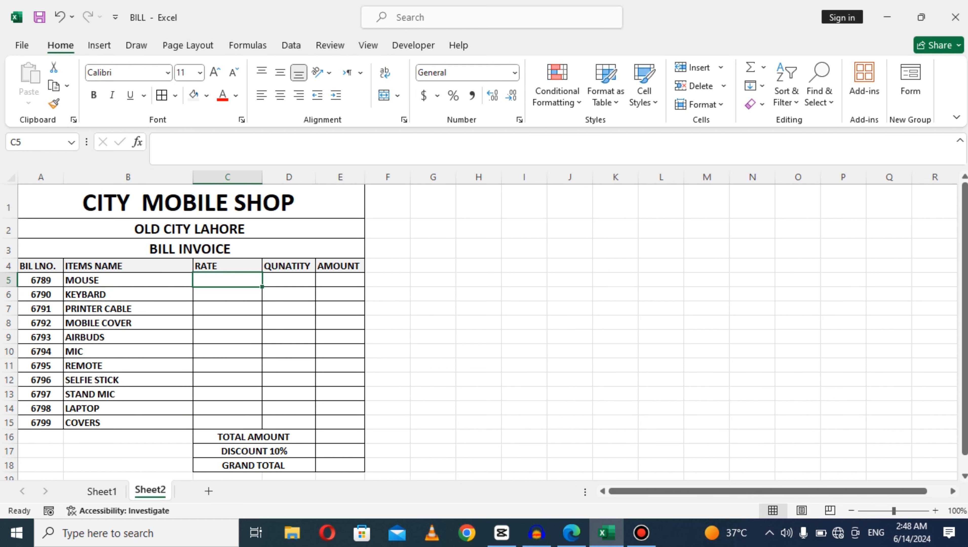
type("700")
key("Return")
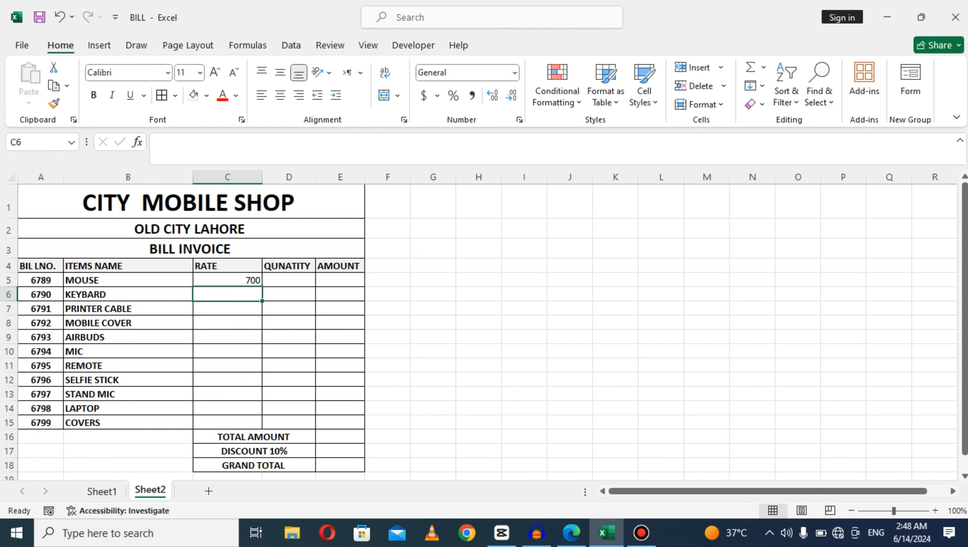
type("65")
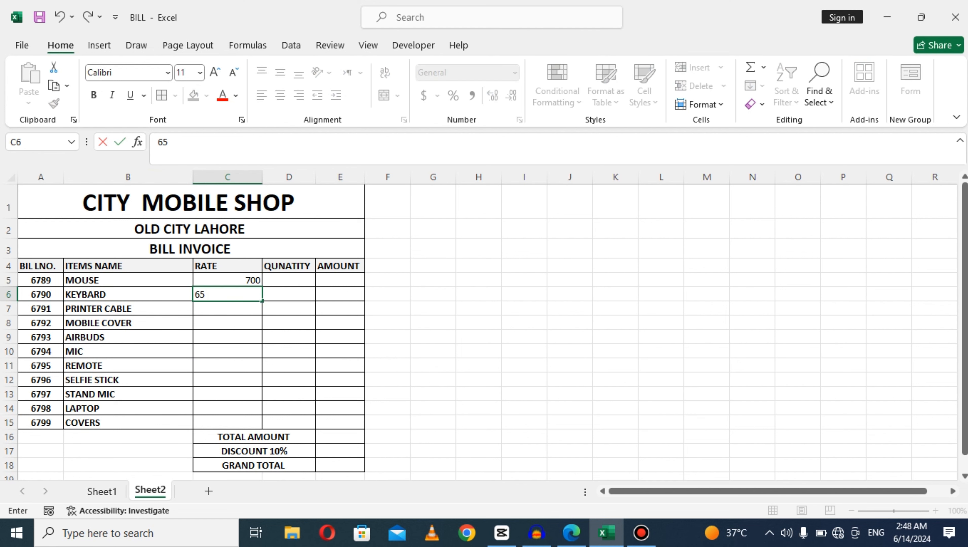
type("00")
key("Return")
type("459")
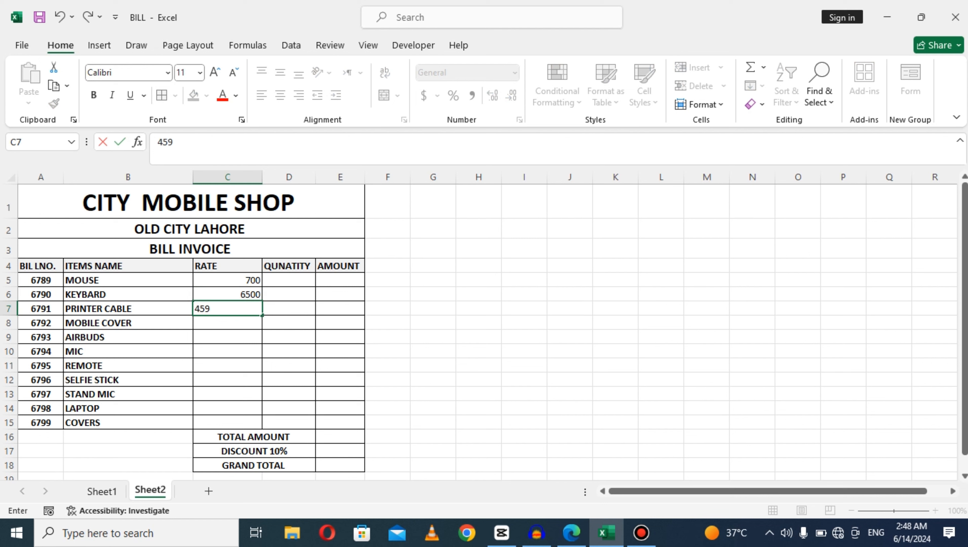
key("BackSpace")
type("0")
key("Return")
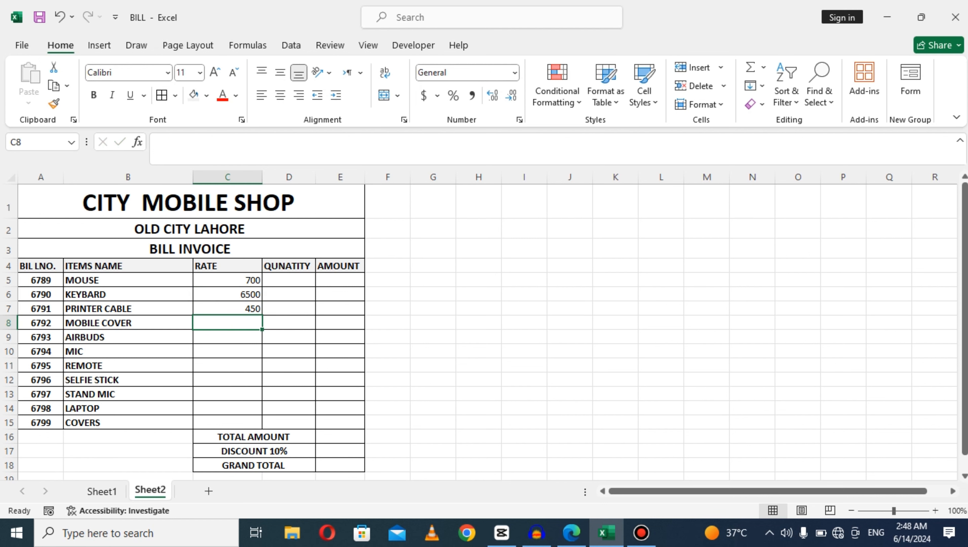
Enter the rates 430 for MOBILE COVER, 340 for AIRBUDS and 560 for MIC in C8:C10
type("430")
key("Return")
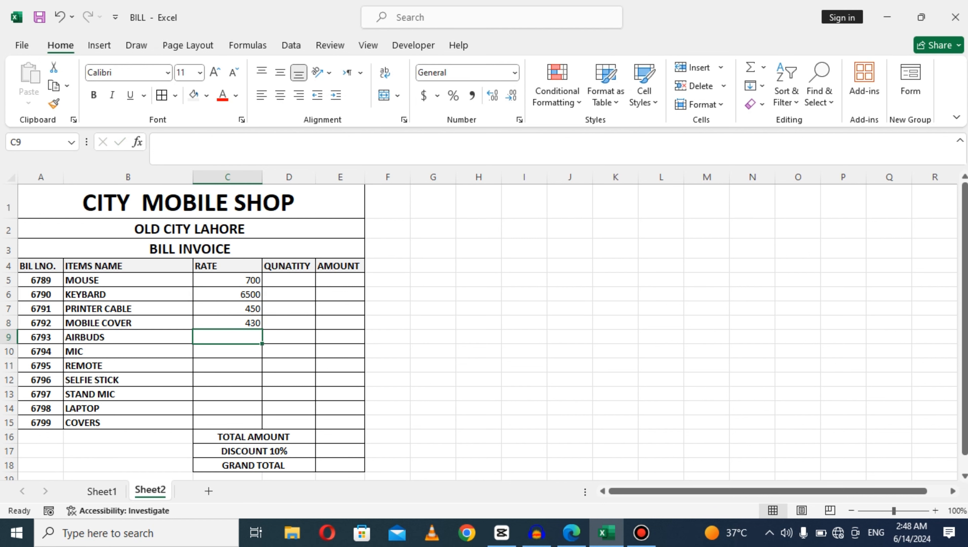
type("340")
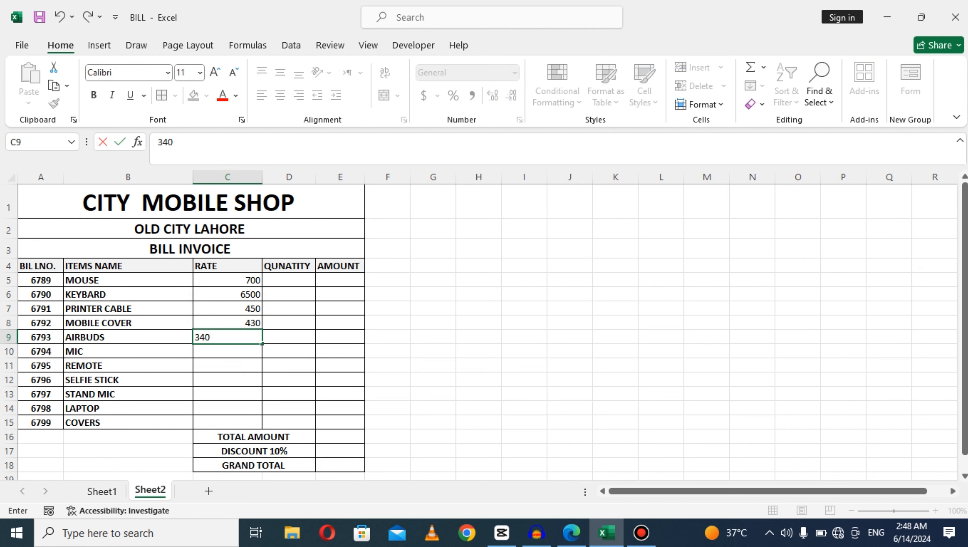
key("Return")
type("560")
key("Return")
key("Return")
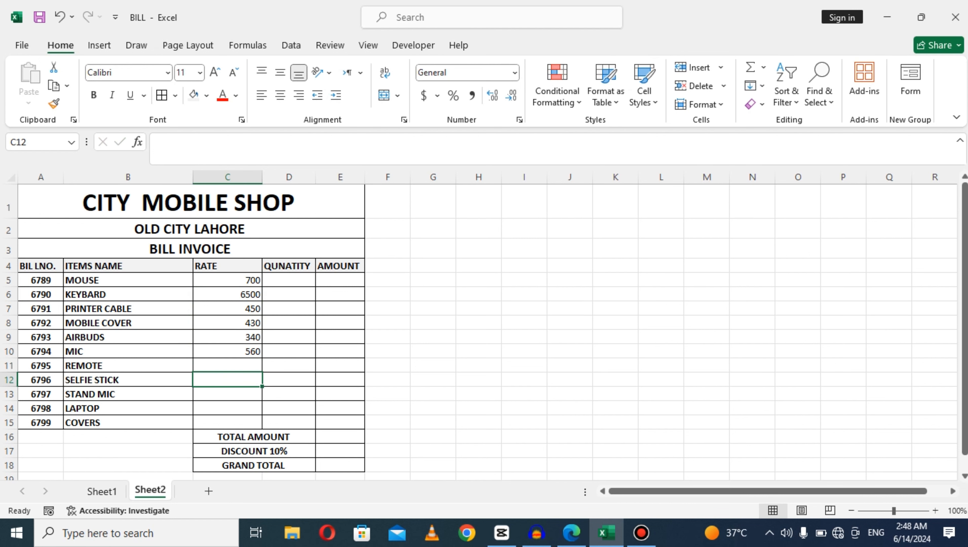
Enter the rates 330 for REMOTE, 450 for SELFIE STICK and 760 for STAND MIC in C11:C13
key("Up")
type("3")
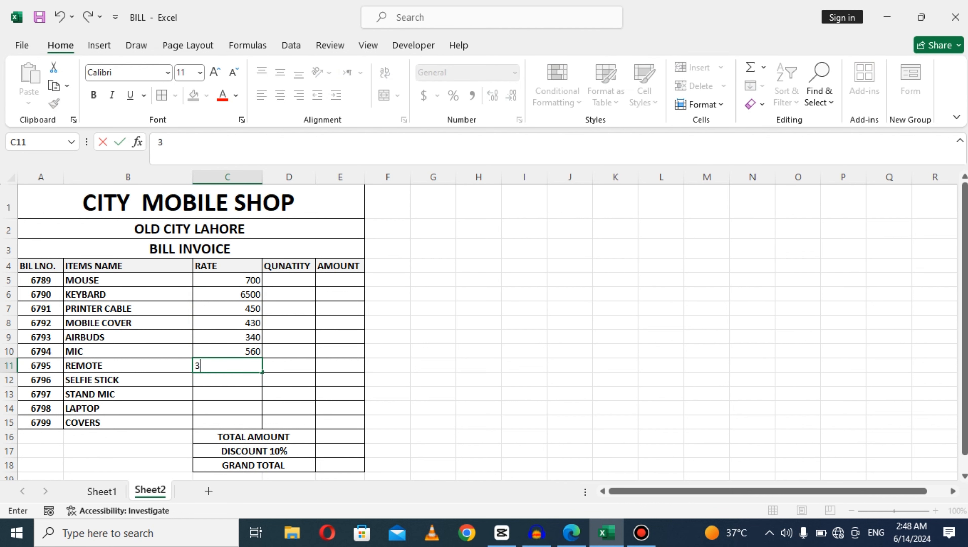
type("30")
key("Return")
type("450")
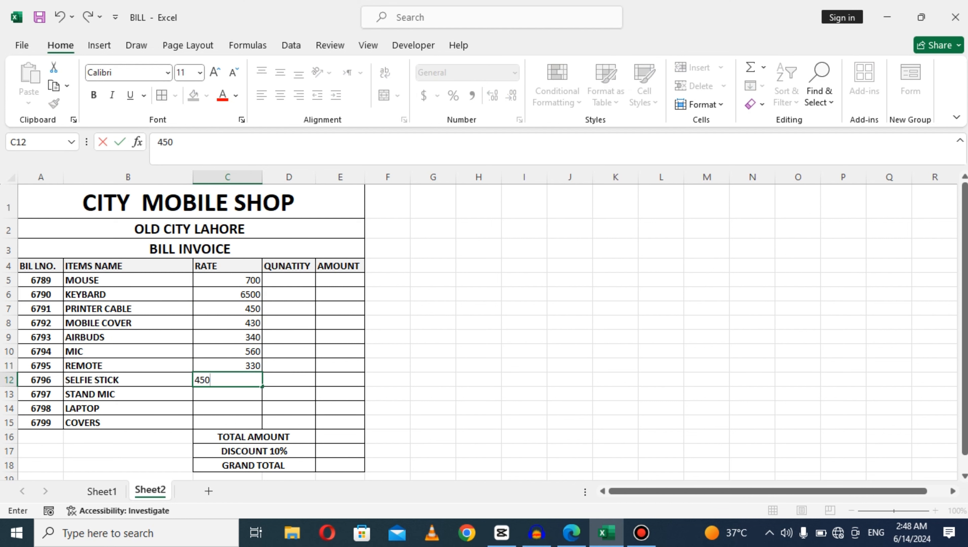
key("Return")
type("760")
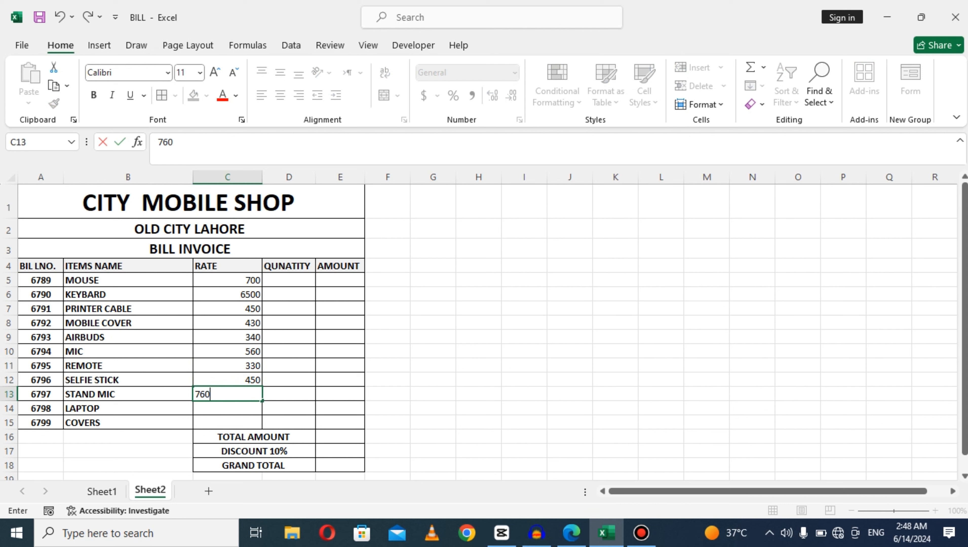
key("Return")
Enter the rates 430 for LAPTOP and 500 for COVERS in C14:C15
type("43")
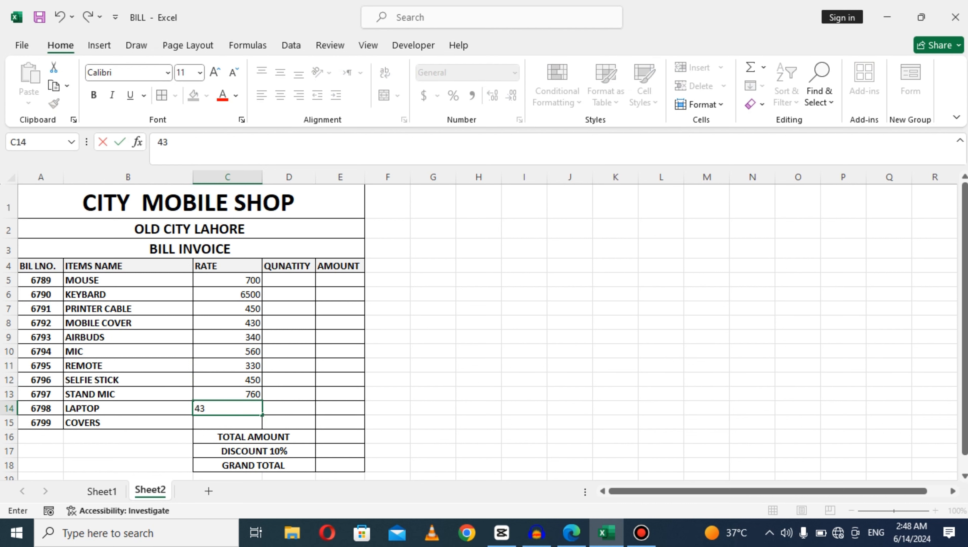
type("0")
key("Return")
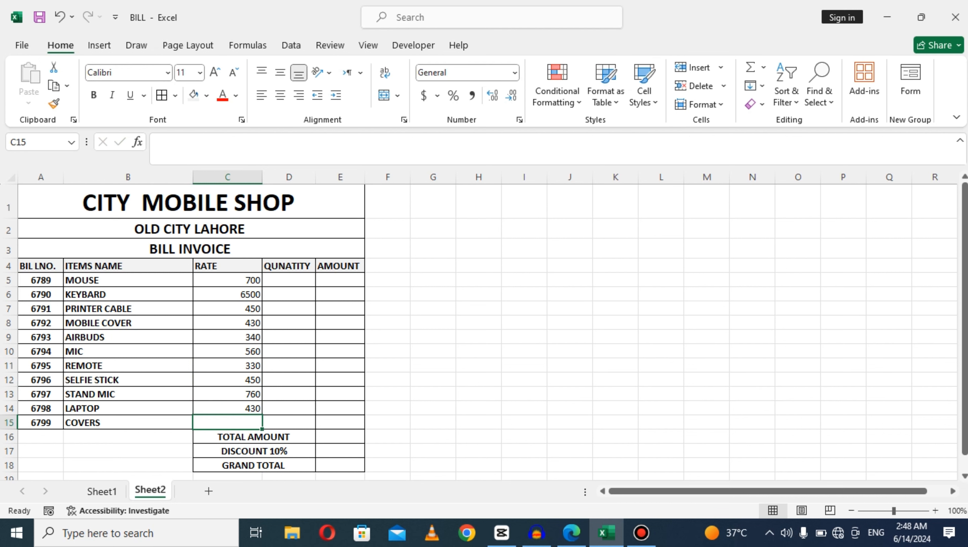
type("500")
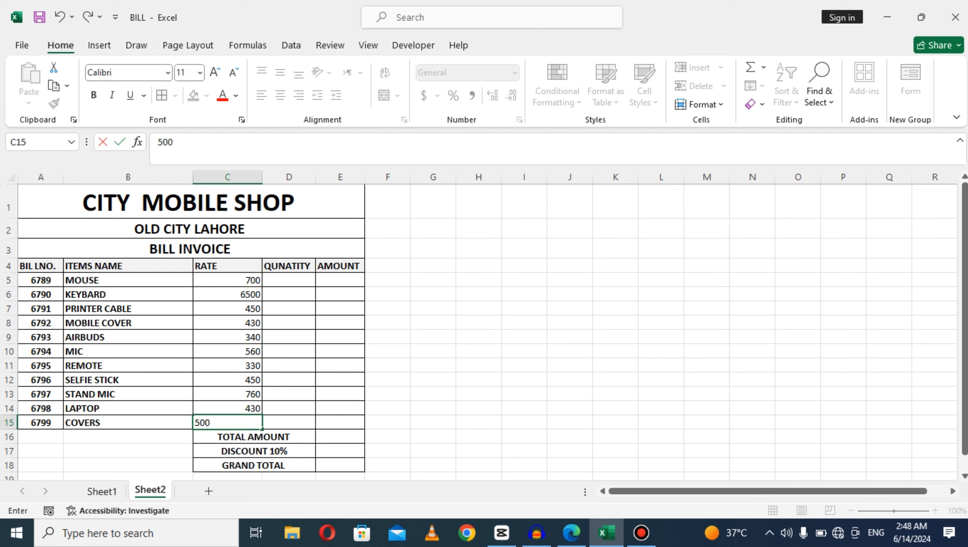
left_click(191, 229)
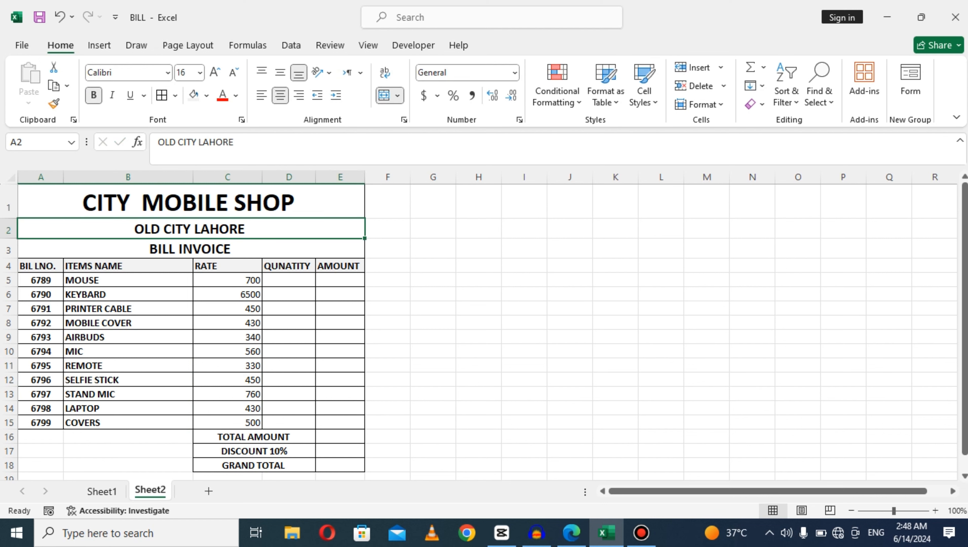
Change the KEYBARD rate in C6 to 700
left_click(228, 295)
type("700")
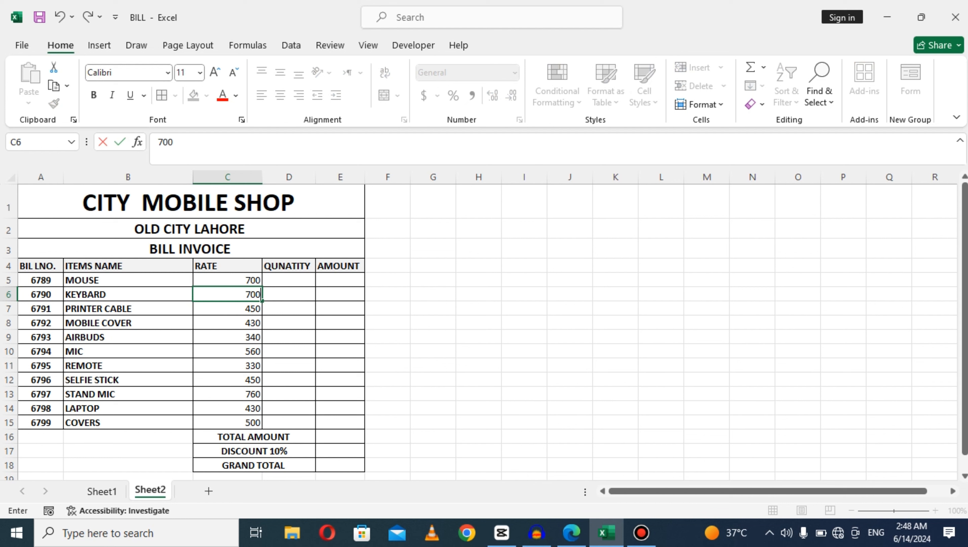
left_click(289, 351)
Center column C horizontally and make the rates in C5:C15 bold
left_click(228, 177)
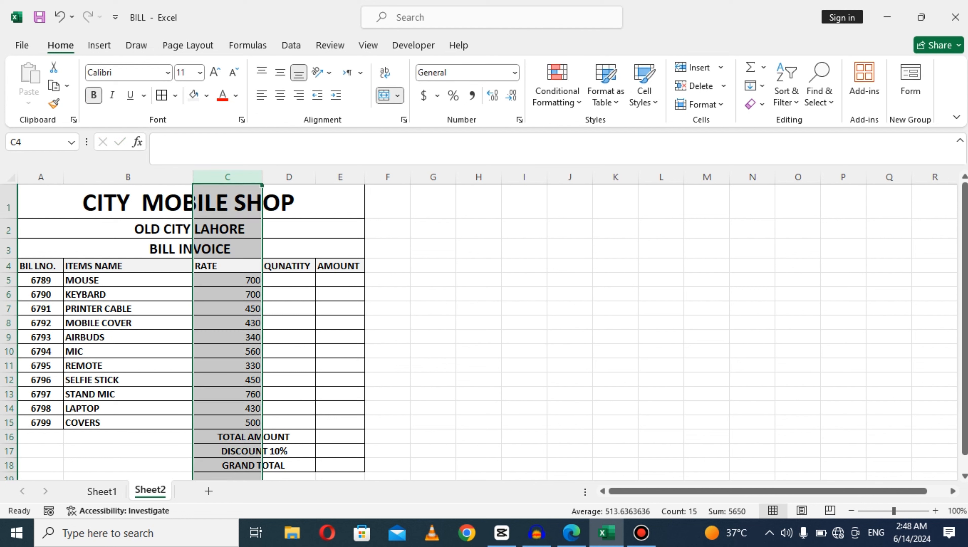
left_click(281, 95)
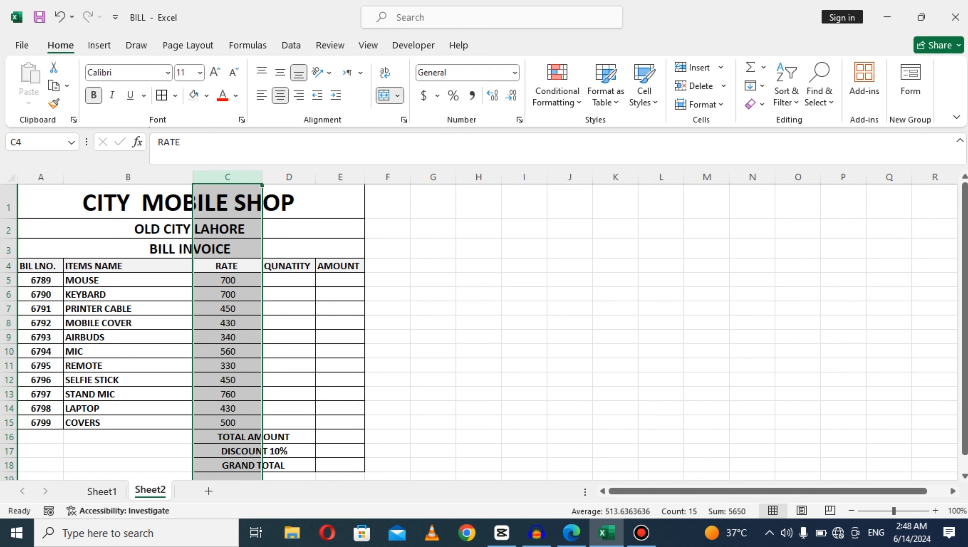
left_click(227, 337)
left_click_drag(228, 280, 230, 423)
left_click(94, 95)
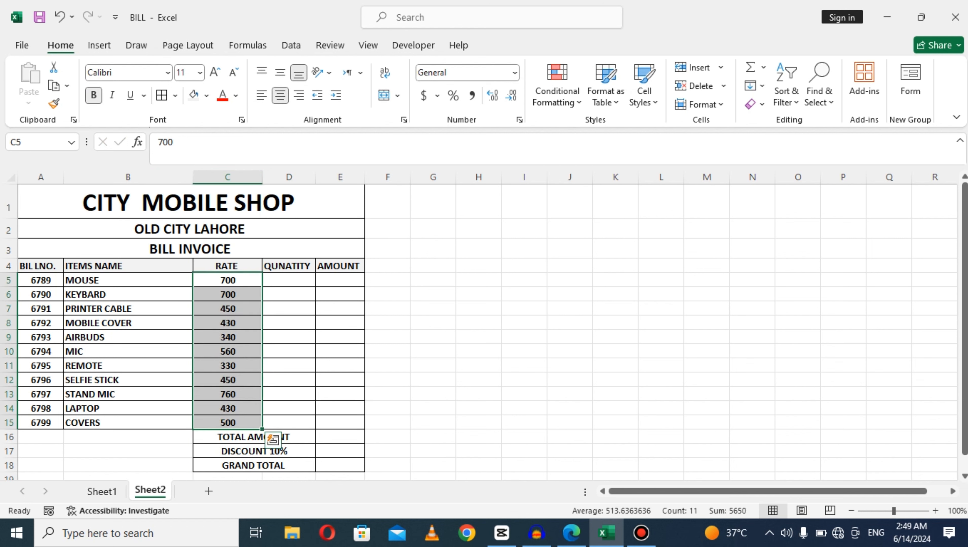
left_click(289, 408)
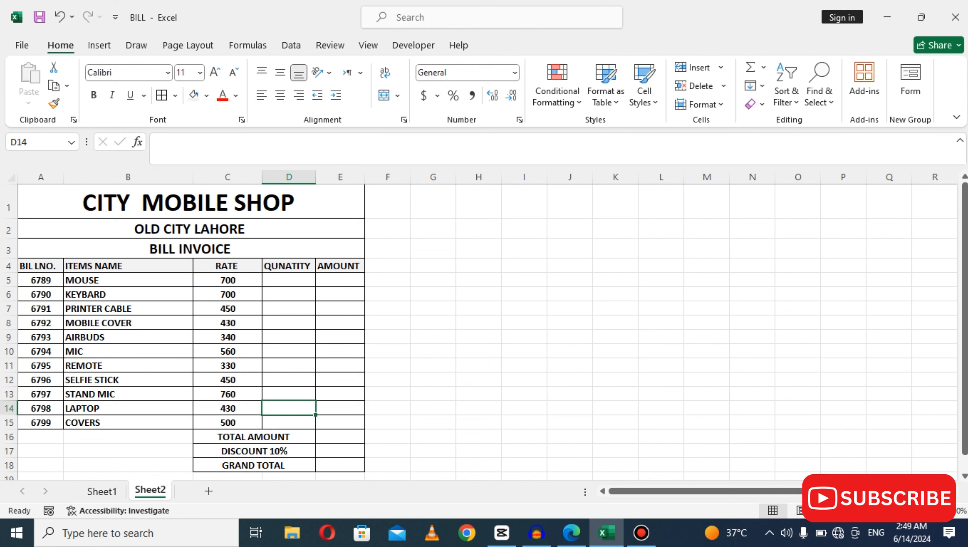
Enter the quantities 4 for MOUSE, 6 for KEYBARD and 8 for PRINTER CABLE in D5:D7
left_click(289, 281)
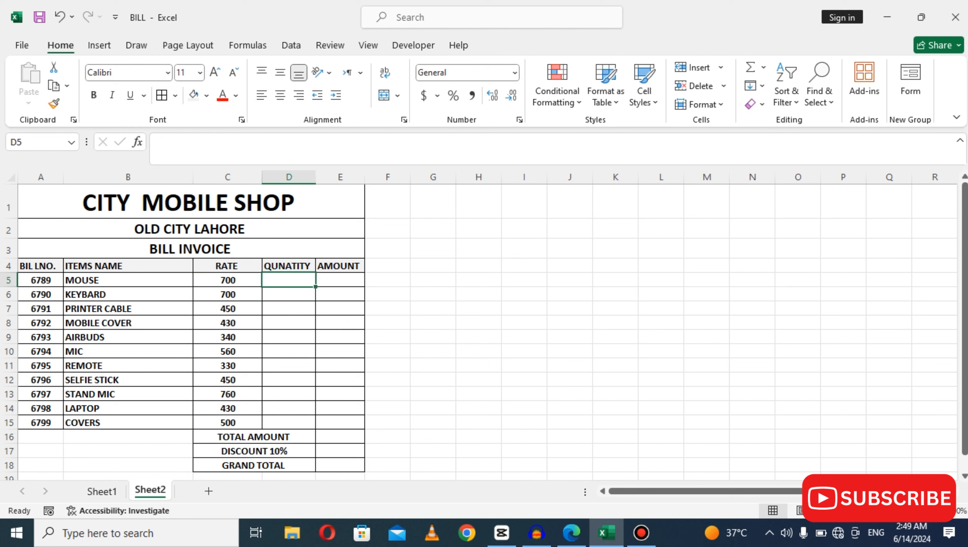
type("4")
key("Return")
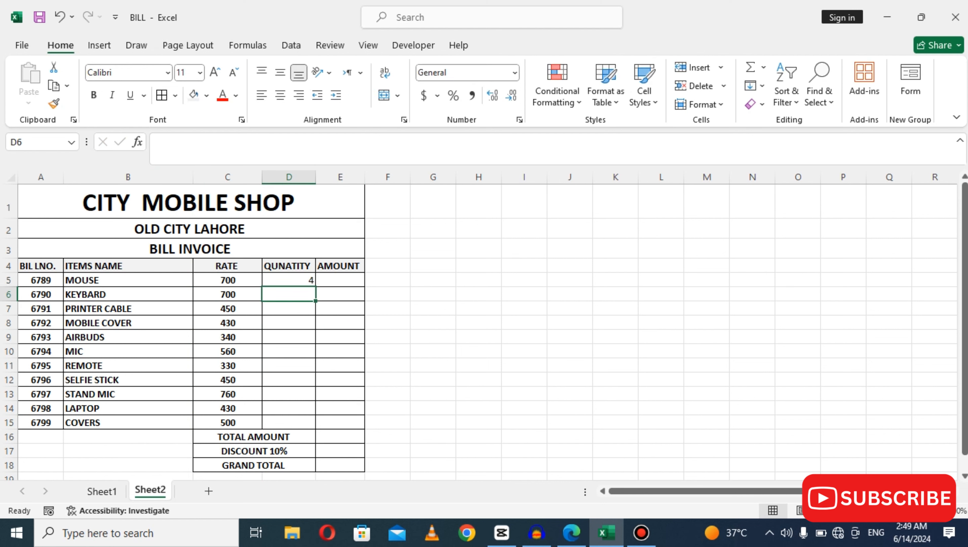
type("6")
key("Return")
type("8")
key("Return")
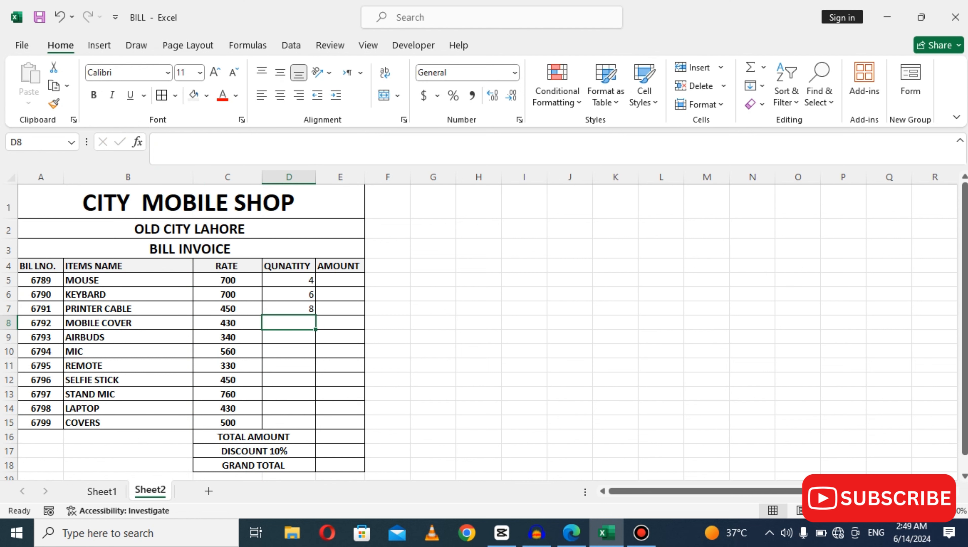
Enter the quantities 7 for MOBILE COVER, 9 for AIRBUDS, 5 for MIC and 4 for REMOTE in D8:D11
type("7")
key("Return")
type("9")
key("Return")
type("5")
key("Return")
type("4")
key("Return")
Enter the quantities 3 for SELFIE STICK, 5 for STAND MIC, 4 for LAPTOP and 3 for COVERS in D12:D15
type("3")
key("Return")
type("5")
key("Return")
type("4")
key("Return")
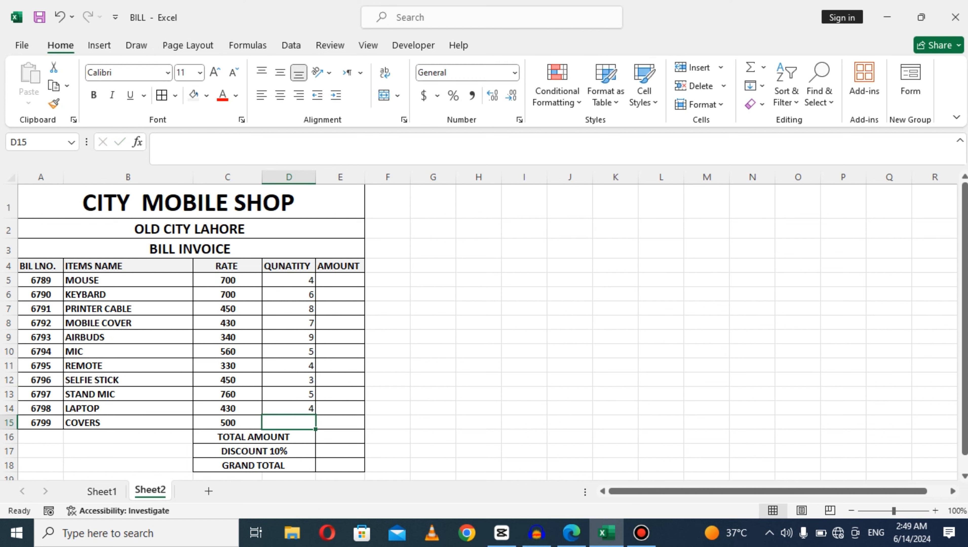
type("3")
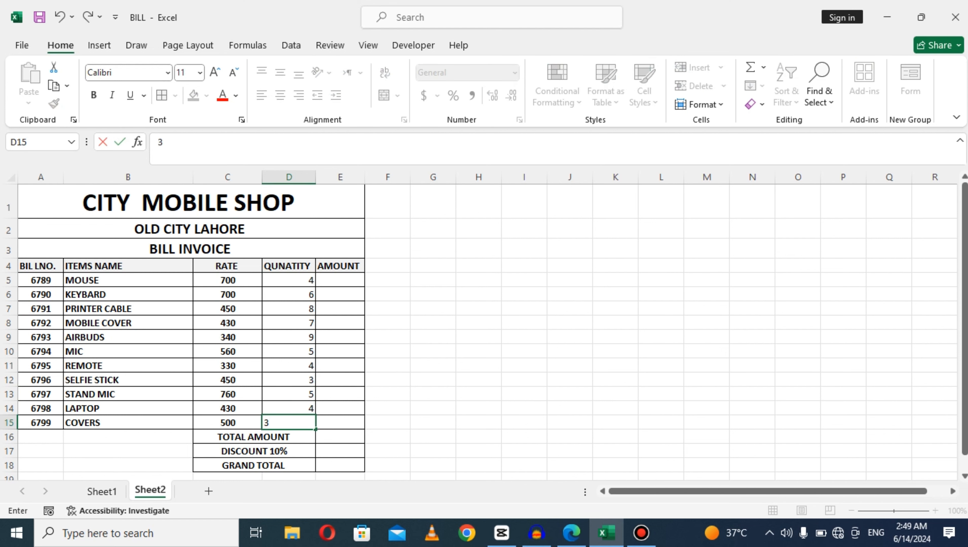
left_click(387, 309)
Make the whole quantity column D bold and center it horizontally
left_click(289, 177)
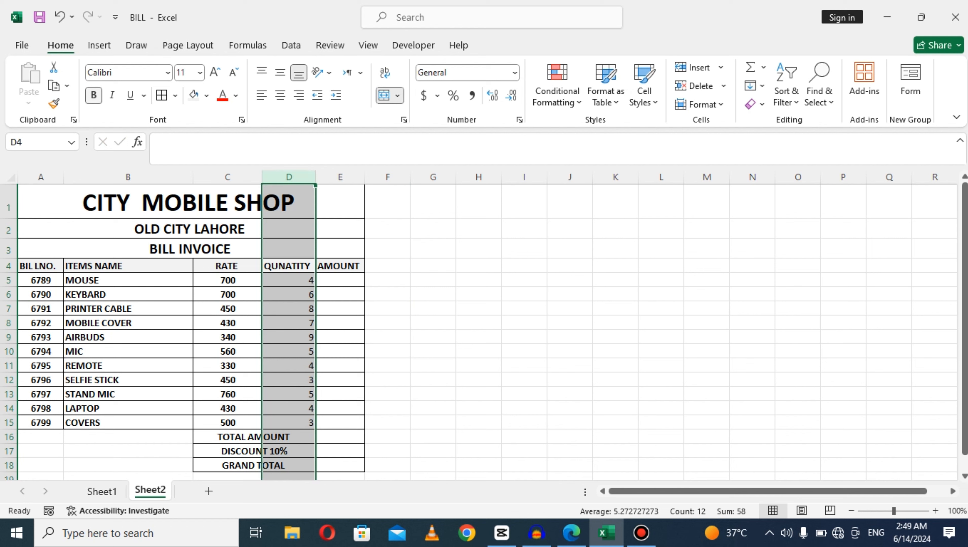
key("ctrl+b")
key("ctrl+b")
left_click(280, 95)
left_click(387, 352)
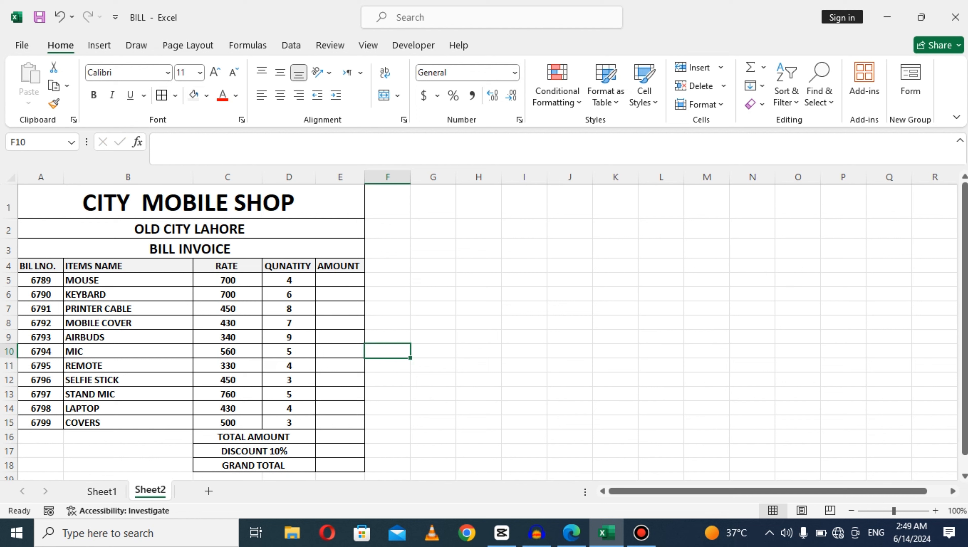
Calculate the MOUSE amount in E5 with the formula =C5*D5 and fill it down through E15
left_click(340, 281)
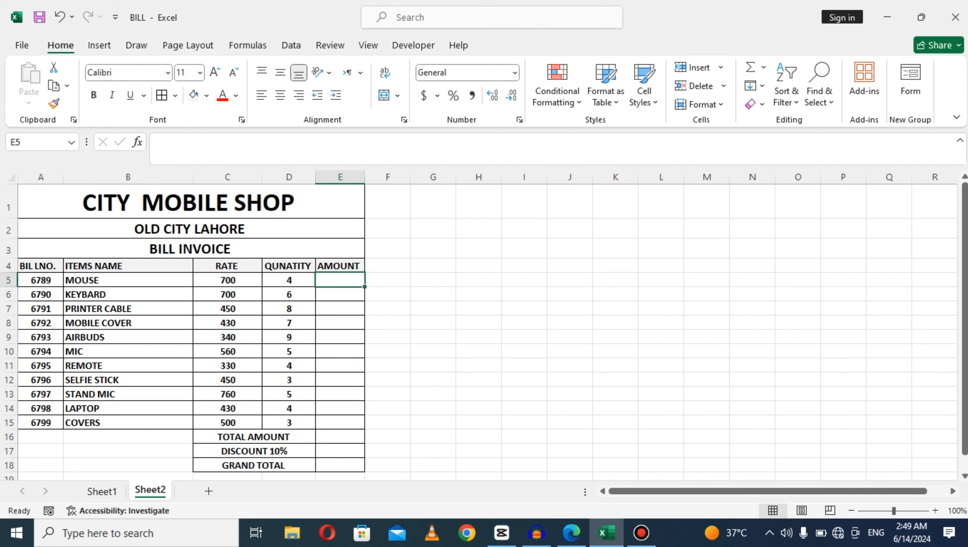
left_click(228, 280)
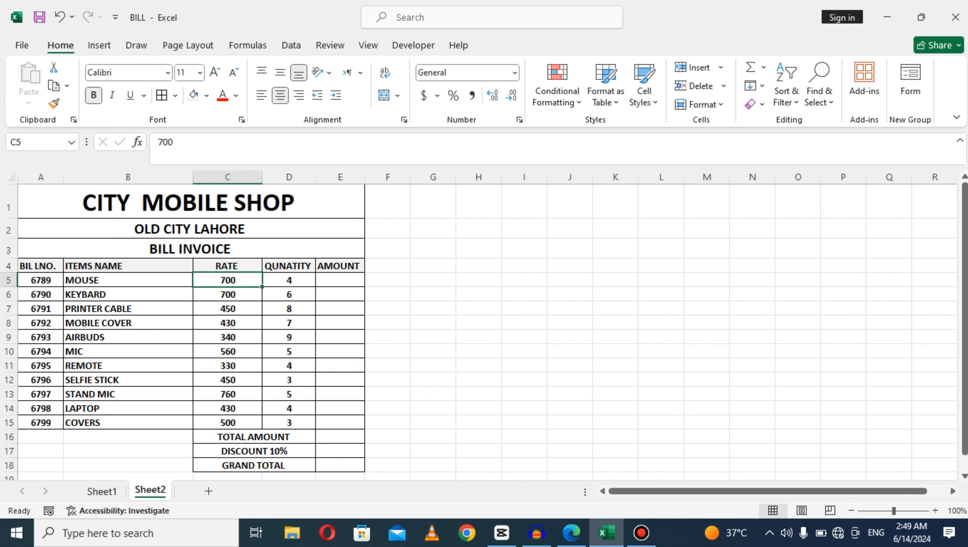
left_click(289, 280)
left_click(340, 280)
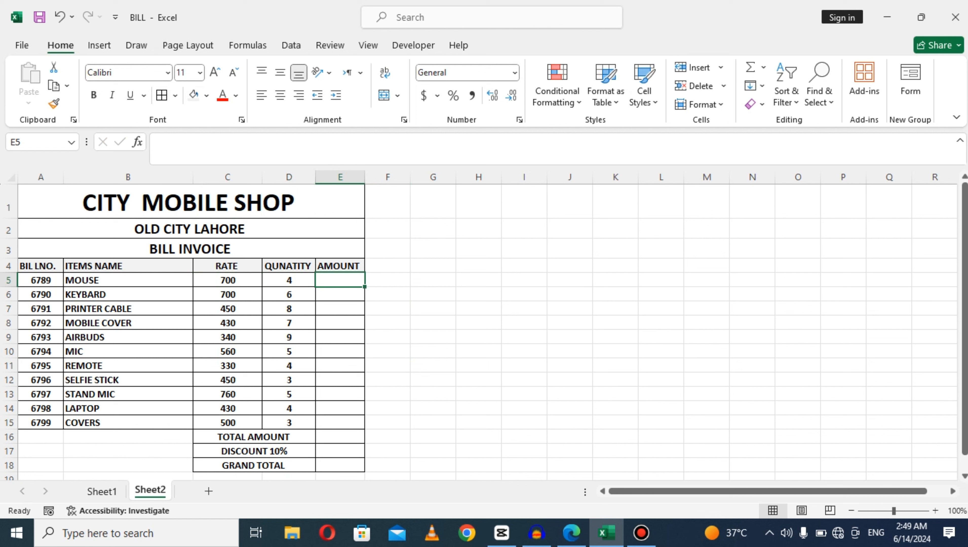
type("=")
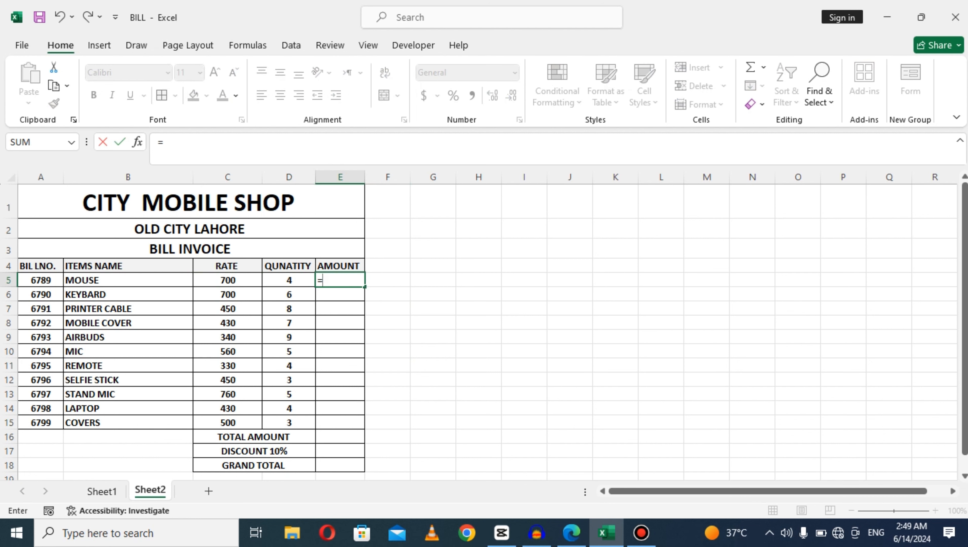
left_click(228, 280)
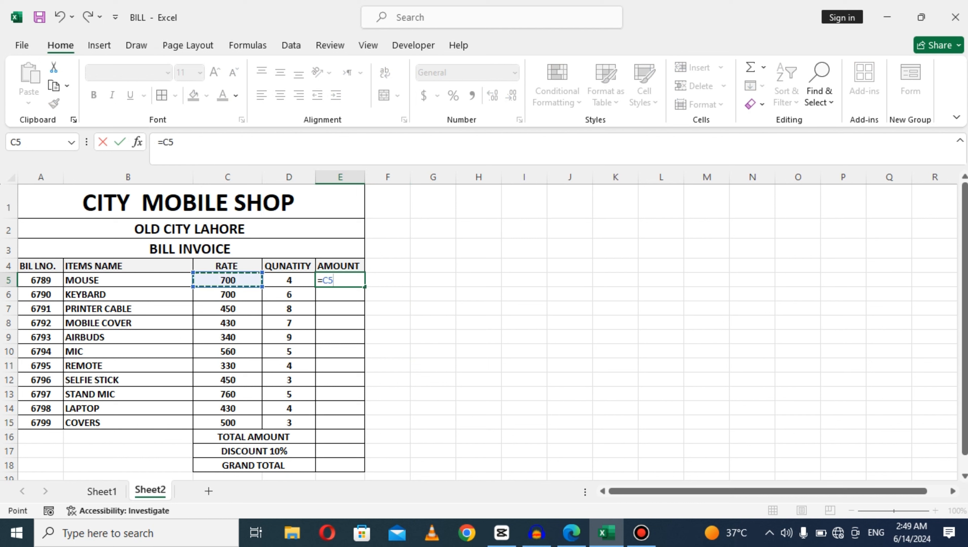
type("*")
type("D5")
key("Return")
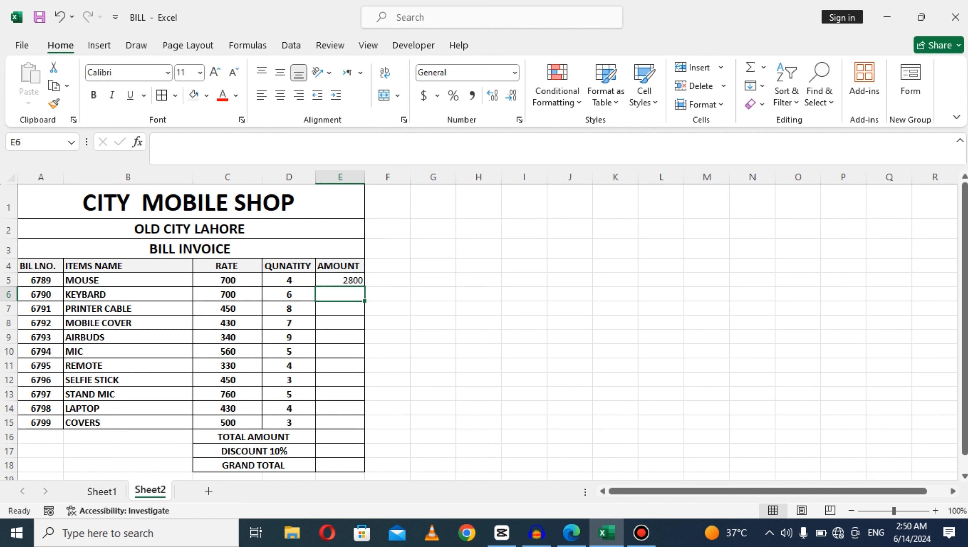
left_click(340, 281)
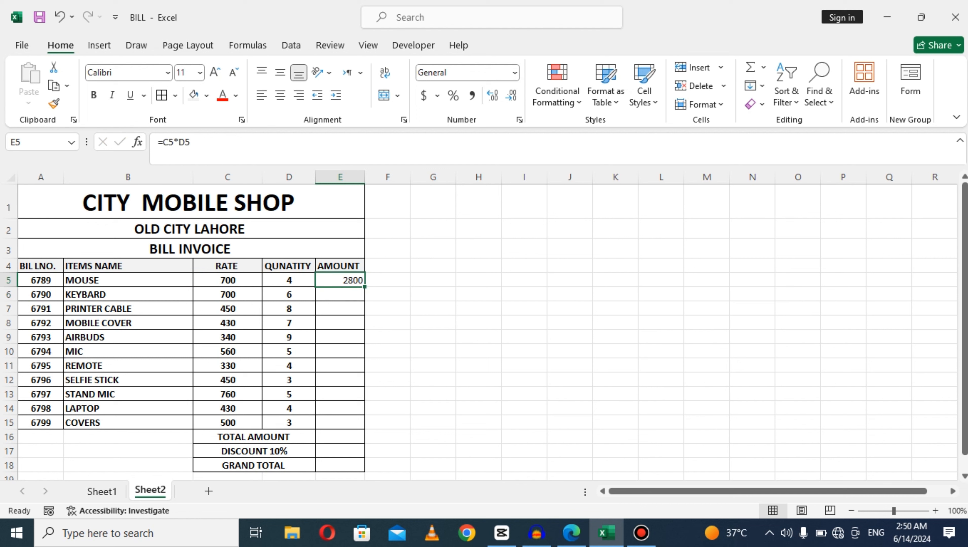
left_click_drag(364, 286, 364, 427)
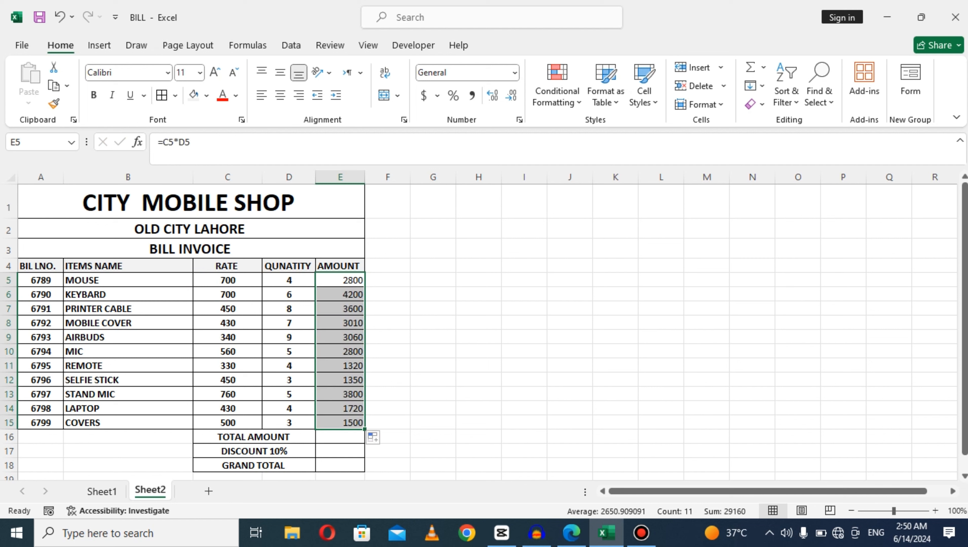
Center the amounts in E5:E15 horizontally and vertically and make them bold
left_click(280, 95)
left_click(280, 73)
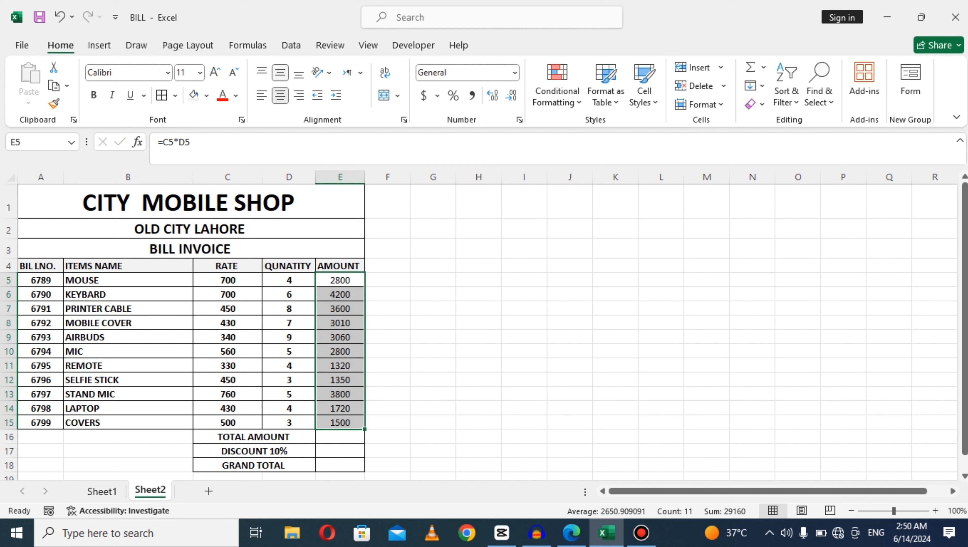
left_click(289, 309)
left_click_drag(340, 280, 340, 423)
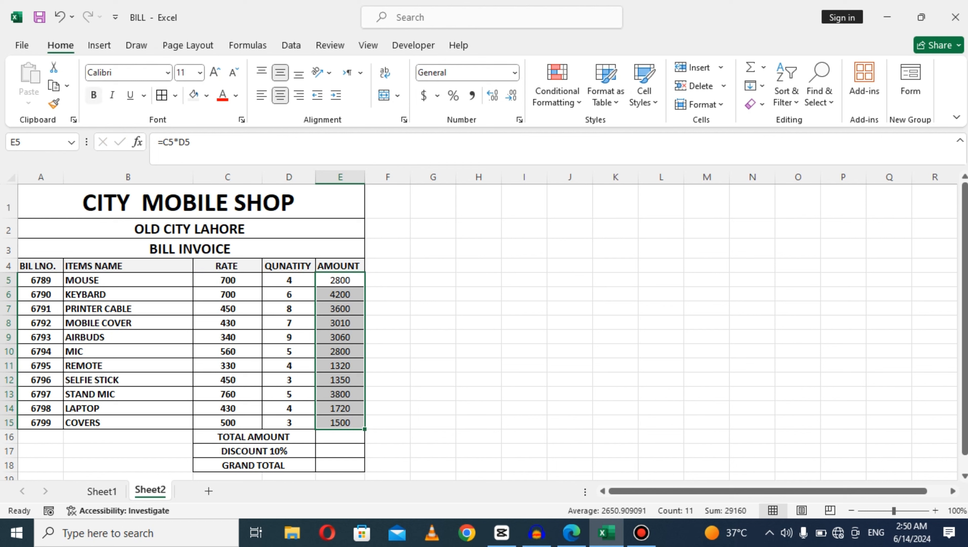
left_click(93, 95)
left_click(228, 380)
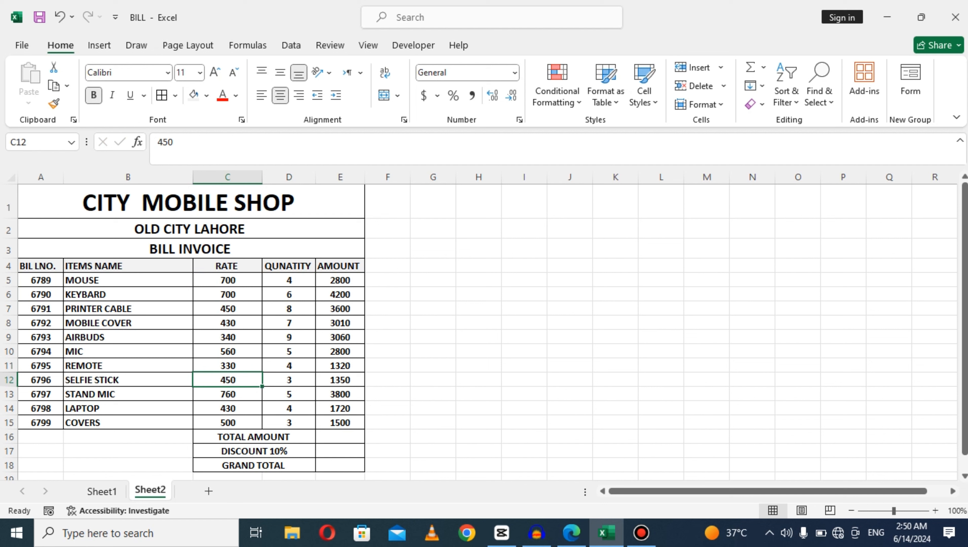
Total the amounts for the TOTAL AMOUNT row in E16 with =SUM(E5:E15)
left_click_drag(340, 280, 341, 423)
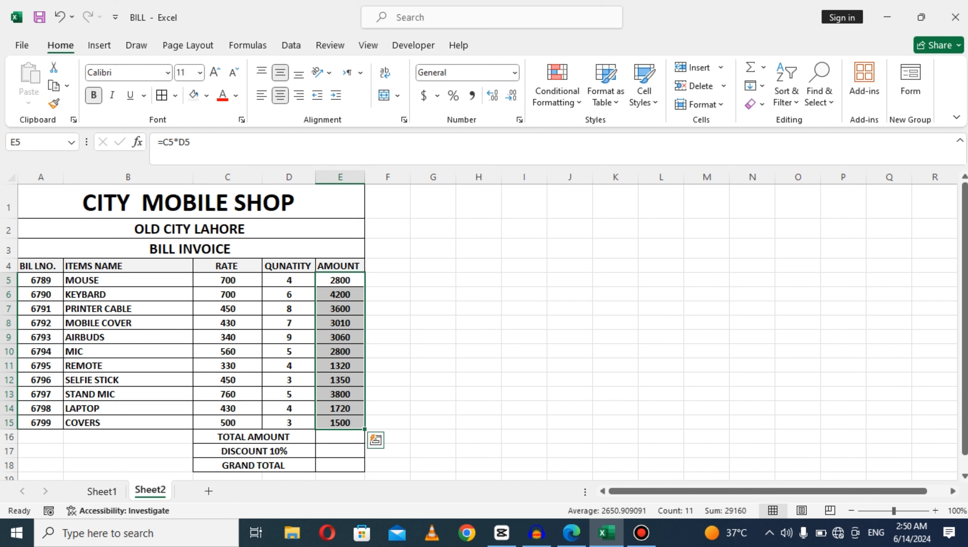
left_click(341, 452)
left_click(341, 438)
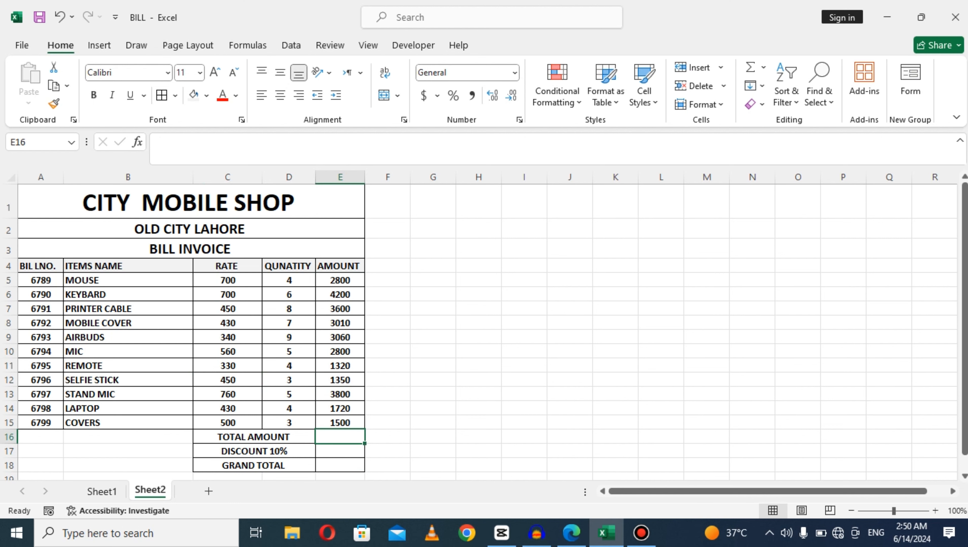
left_click(478, 380)
left_click(340, 438)
key("alt+equal")
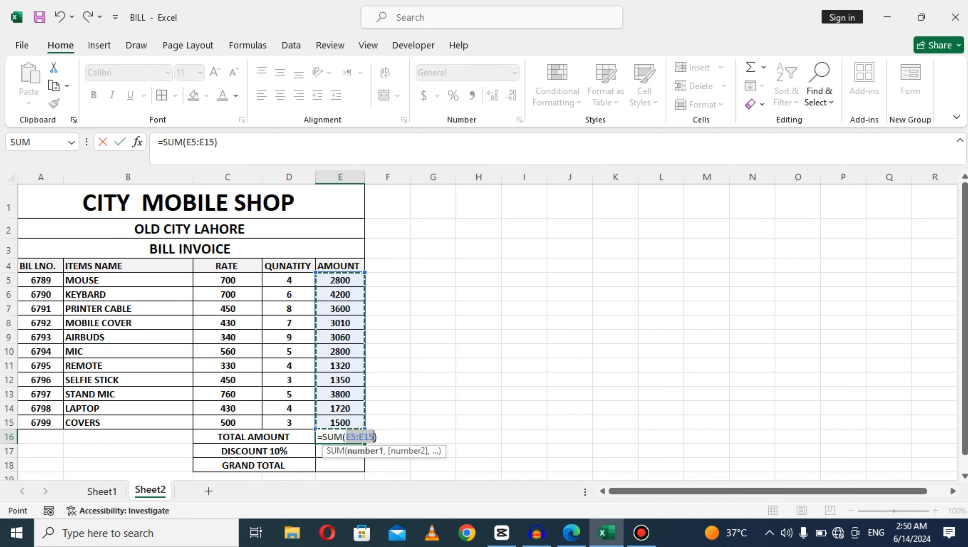
key("Return")
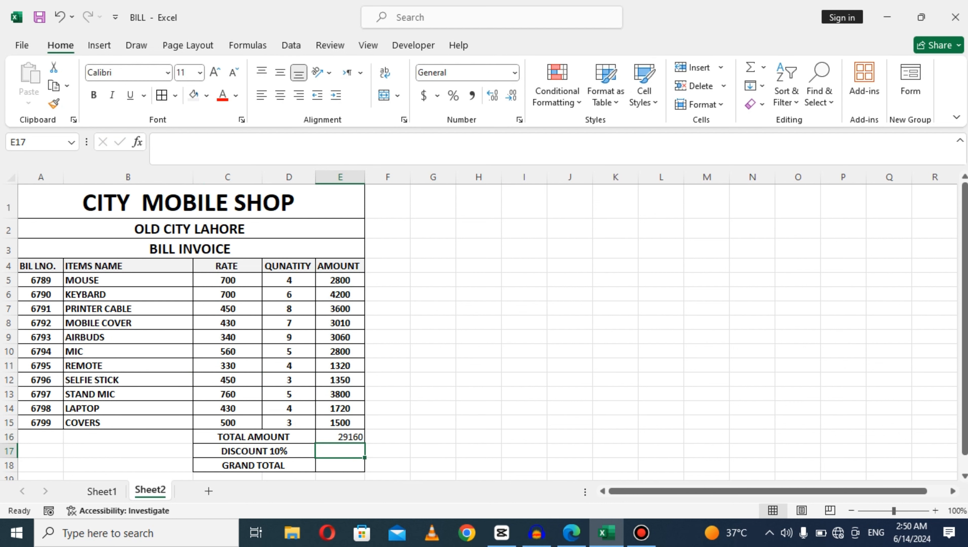
left_click(340, 438)
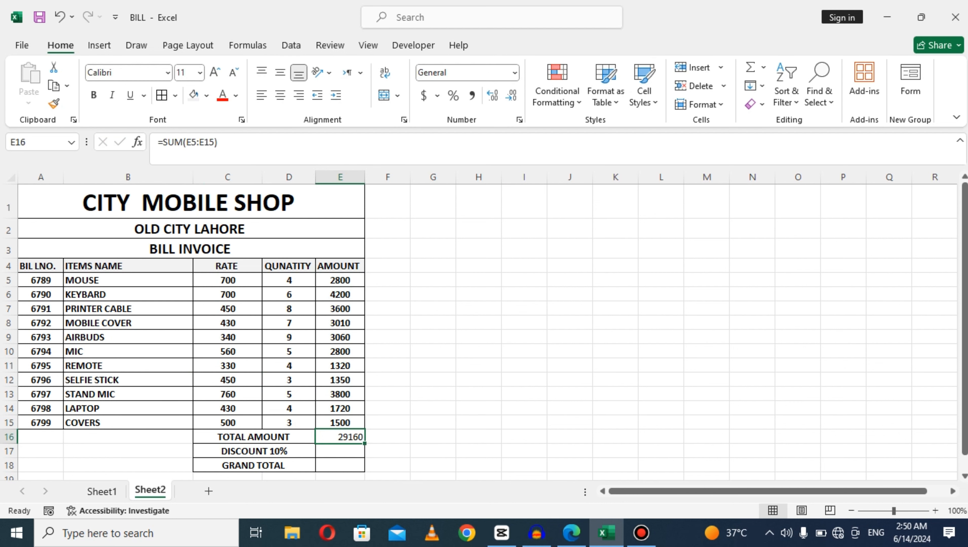
Center the total amount in E16 horizontally, make it bold and enlarge its font to size 12
left_click(280, 96)
left_click(94, 96)
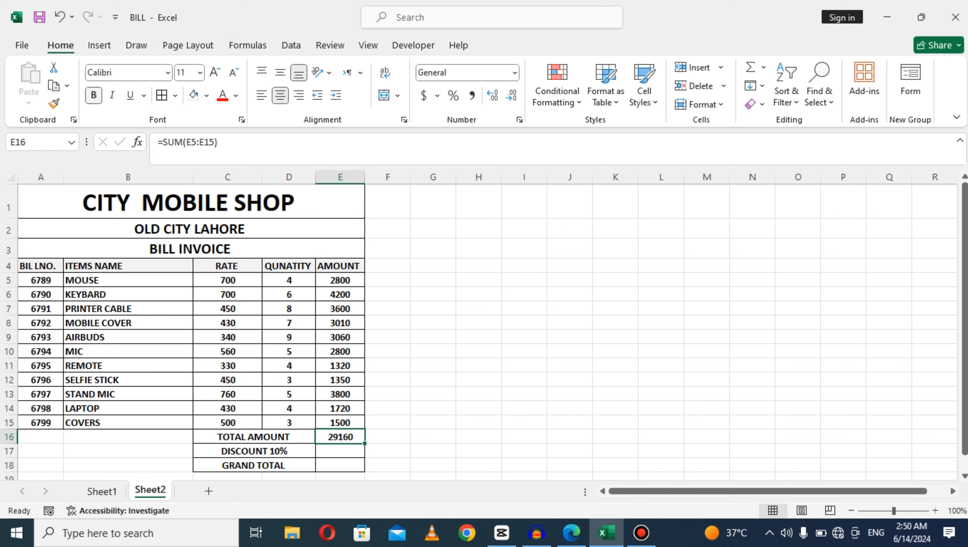
left_click(215, 72)
left_click(432, 364)
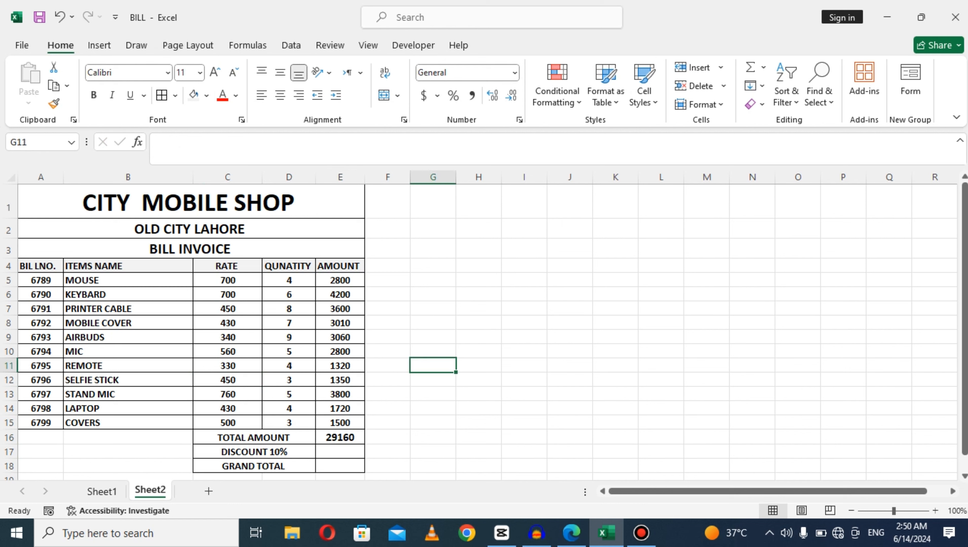
Calculate the 10% discount in E17 with the formula =E16*10/100
left_click(341, 451)
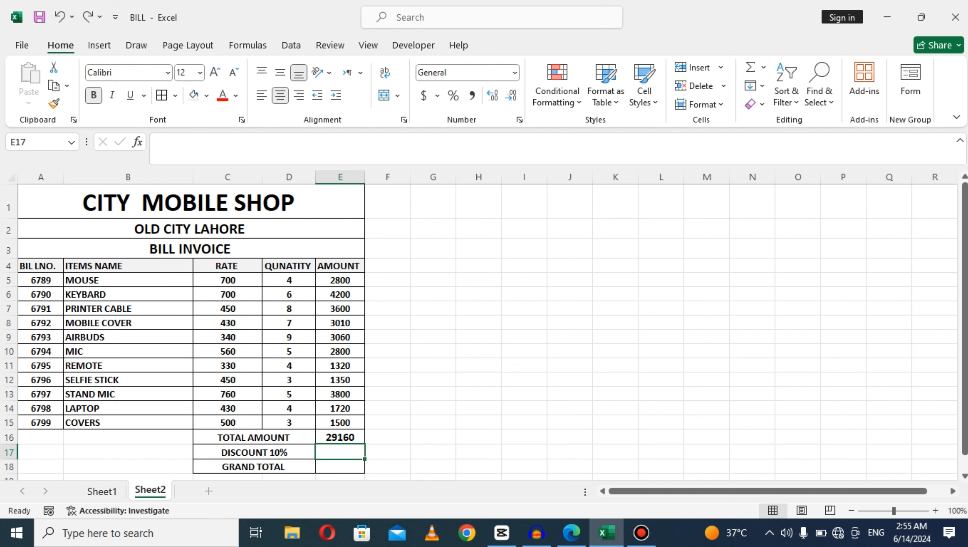
left_click(340, 467)
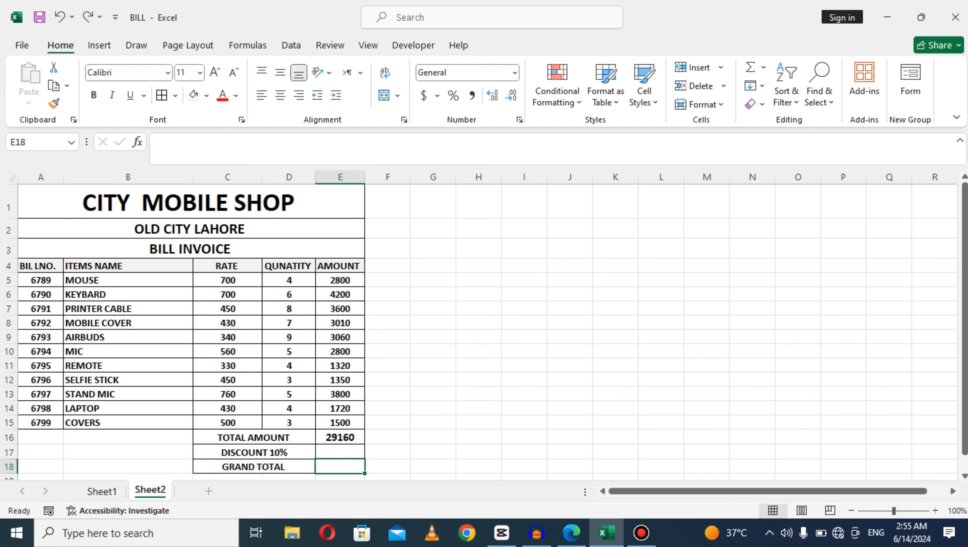
left_click(341, 437)
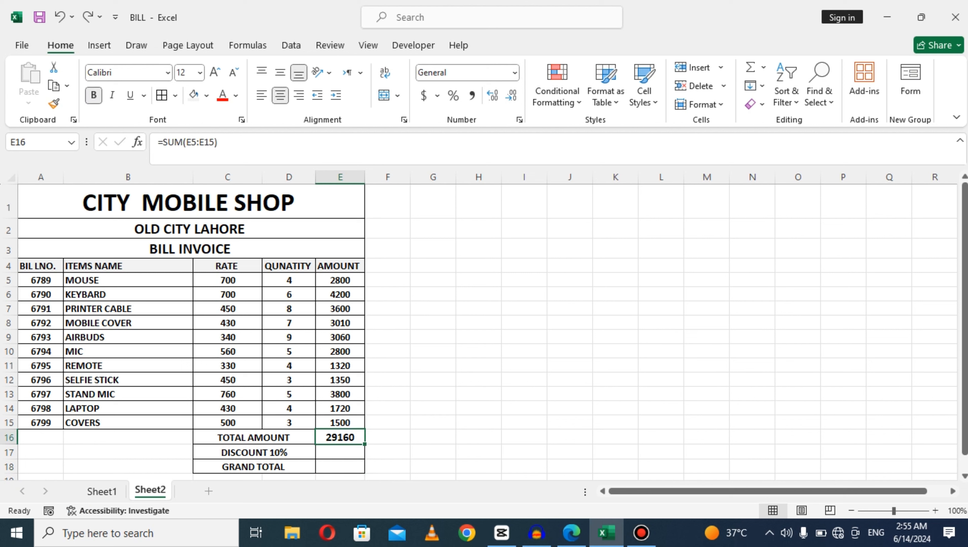
left_click(341, 452)
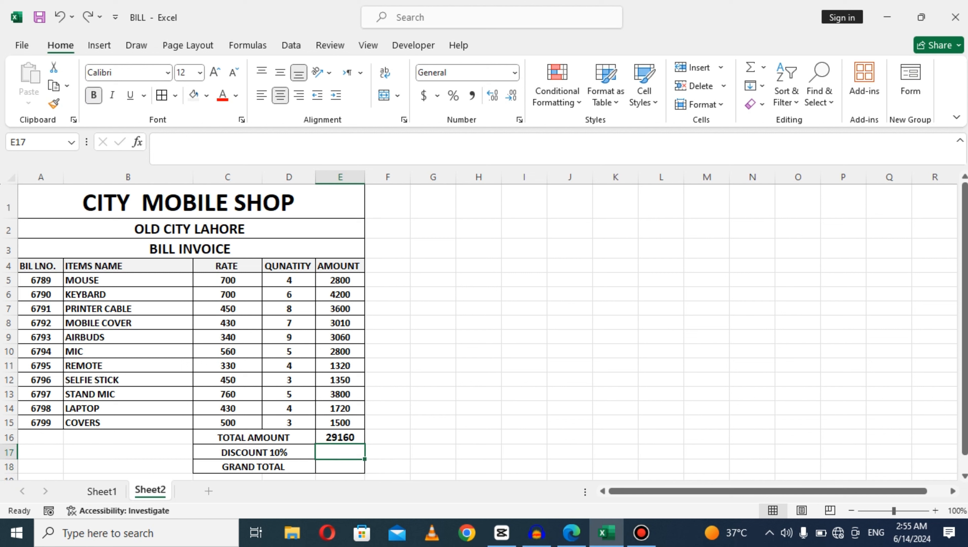
type("=")
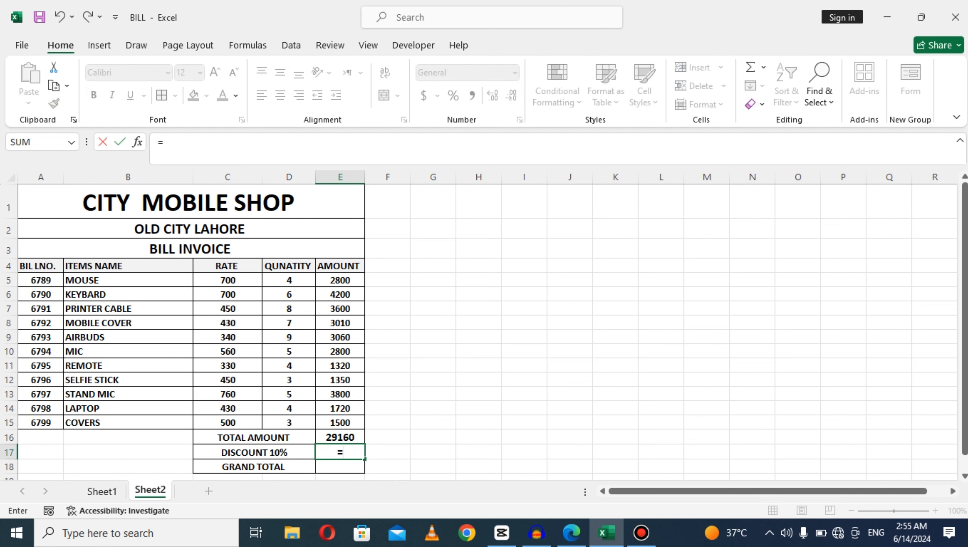
key("Up")
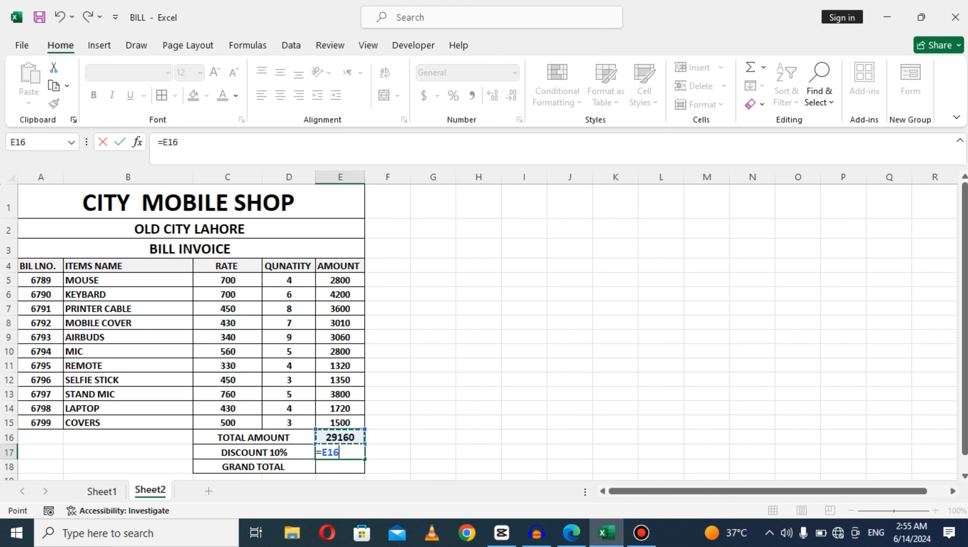
type("*10/100")
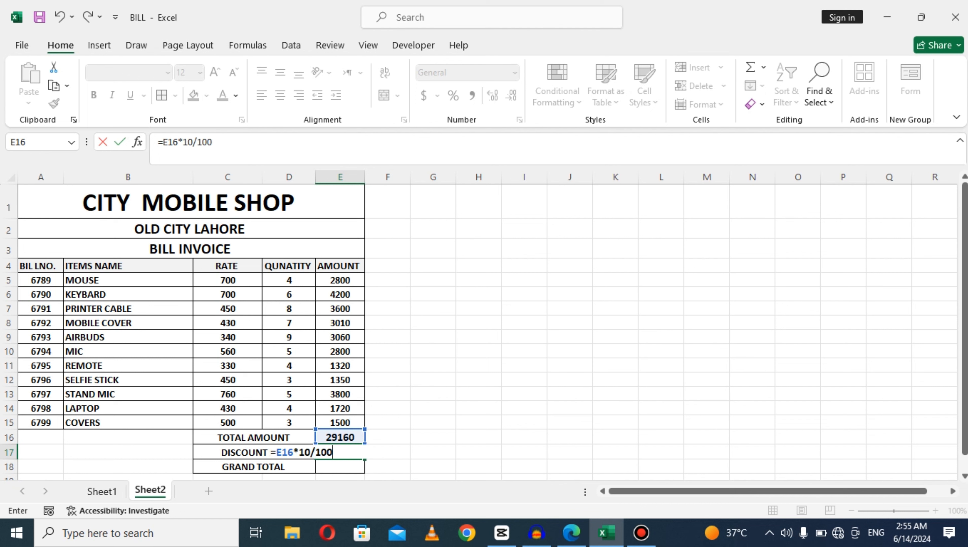
key("Return")
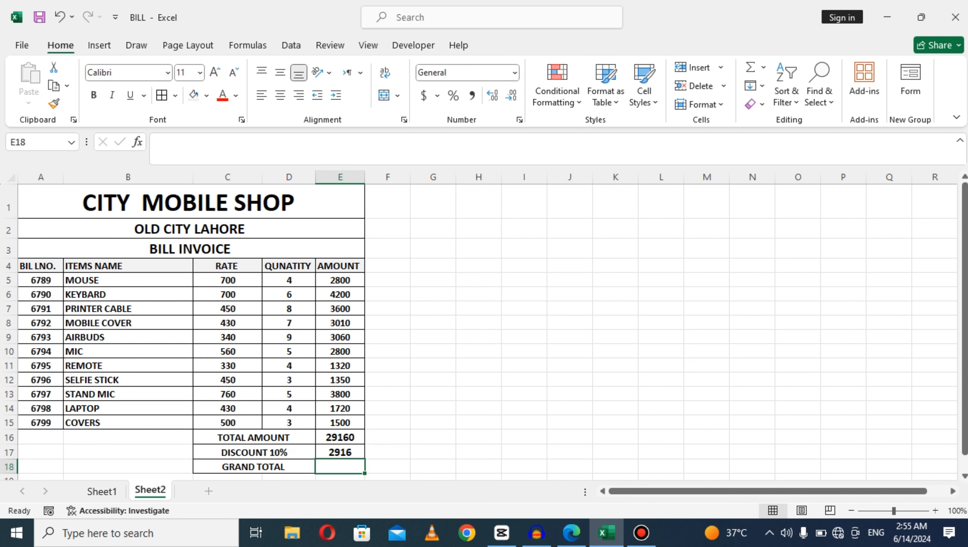
Calculate the grand total in E18 by subtracting the discount from the total amount with =E16-E17
left_click(340, 437)
left_click(340, 452)
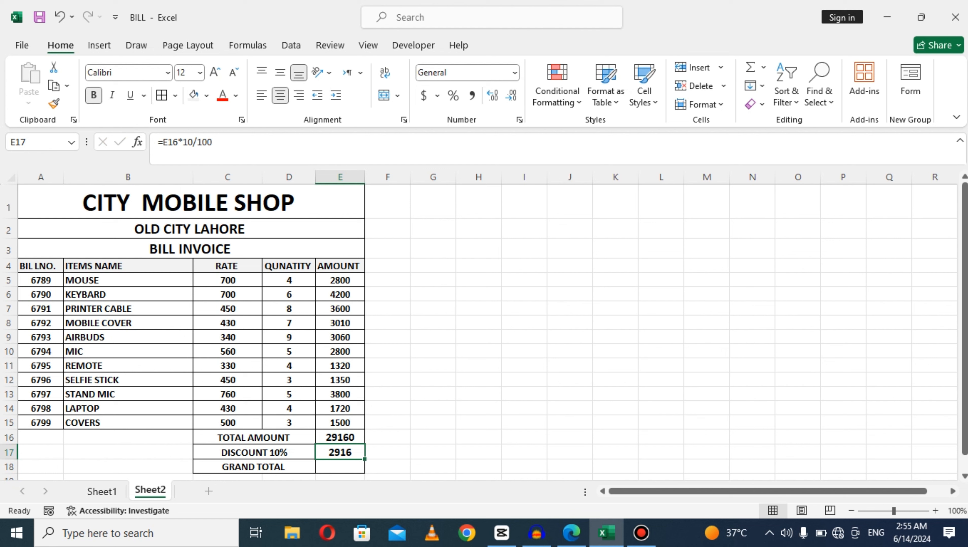
left_click(340, 467)
type("=")
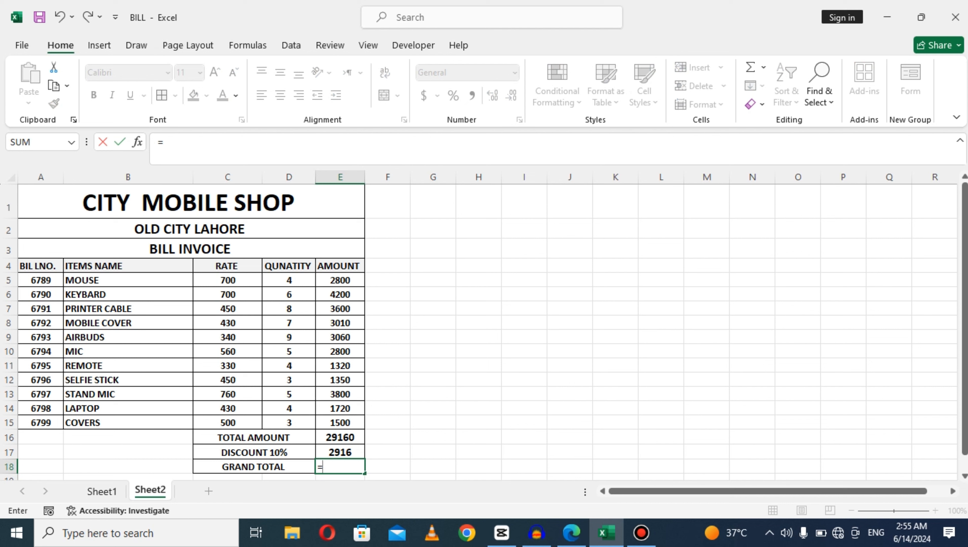
left_click(340, 438)
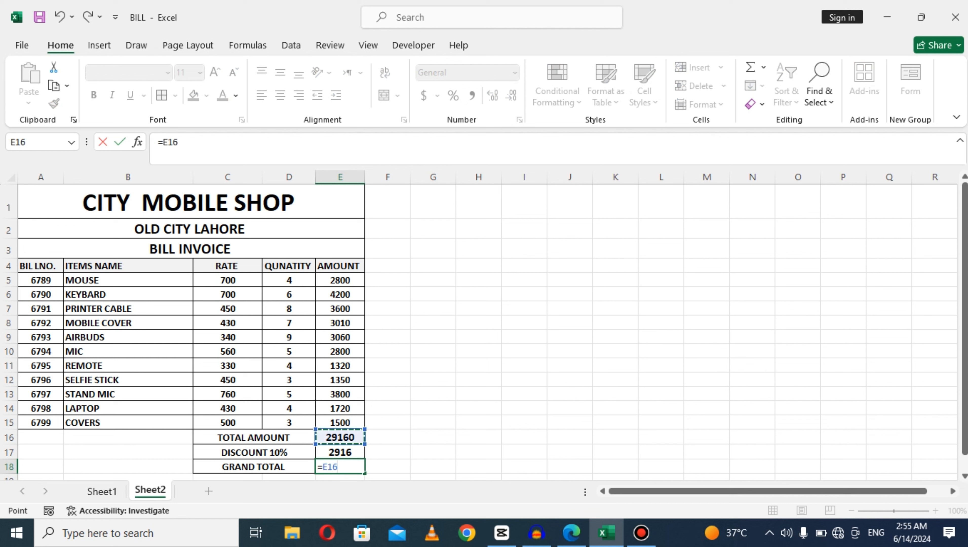
type("-")
left_click(340, 452)
key("Return")
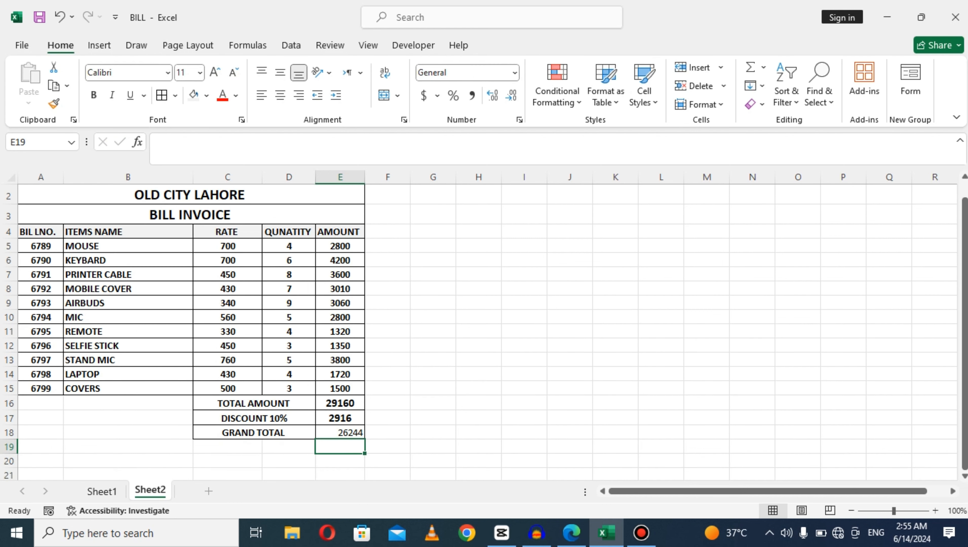
Center the grand total in E18 horizontally and vertically, make it bold and enlarge its font to size 12
left_click(341, 433)
left_click(281, 95)
left_click(280, 73)
left_click(93, 95)
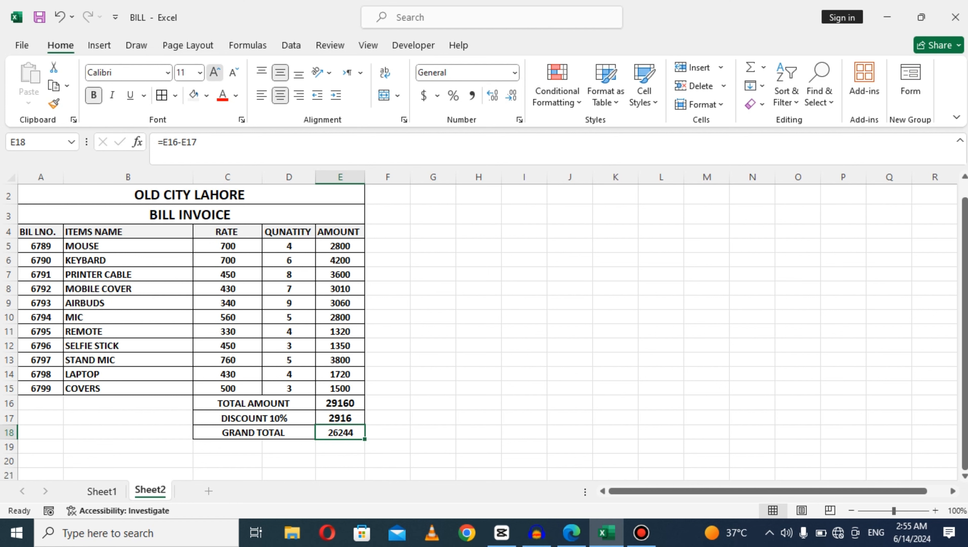
left_click(215, 72)
scroll(483, 325, "up", 1)
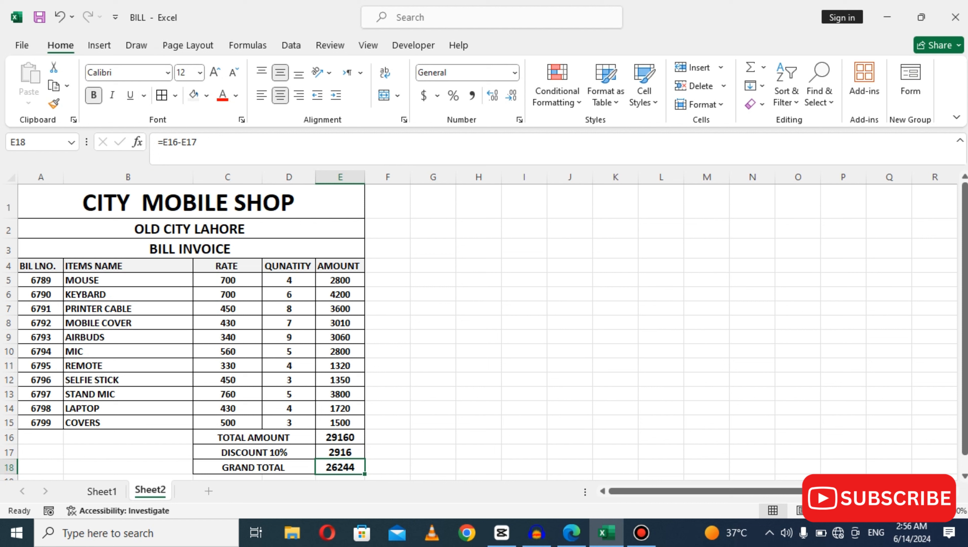
Open the fill color choices for the CITY MOBILE SHOP title cell in A1
left_click(165, 204)
left_click(165, 228)
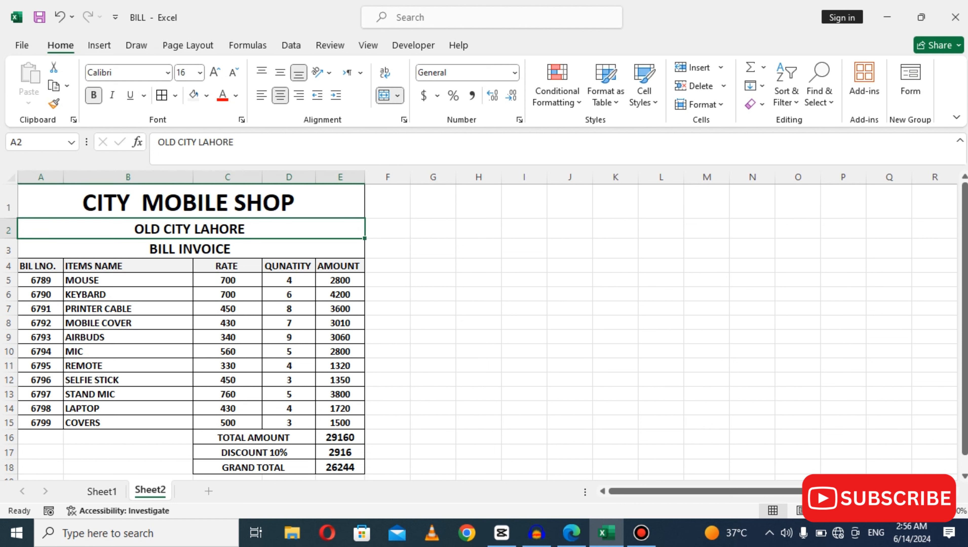
left_click(207, 202)
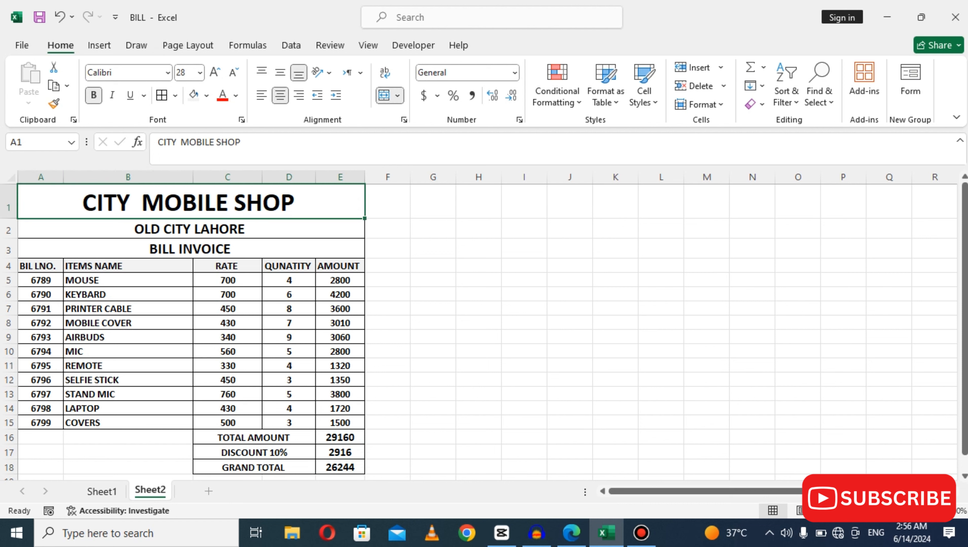
left_click(206, 96)
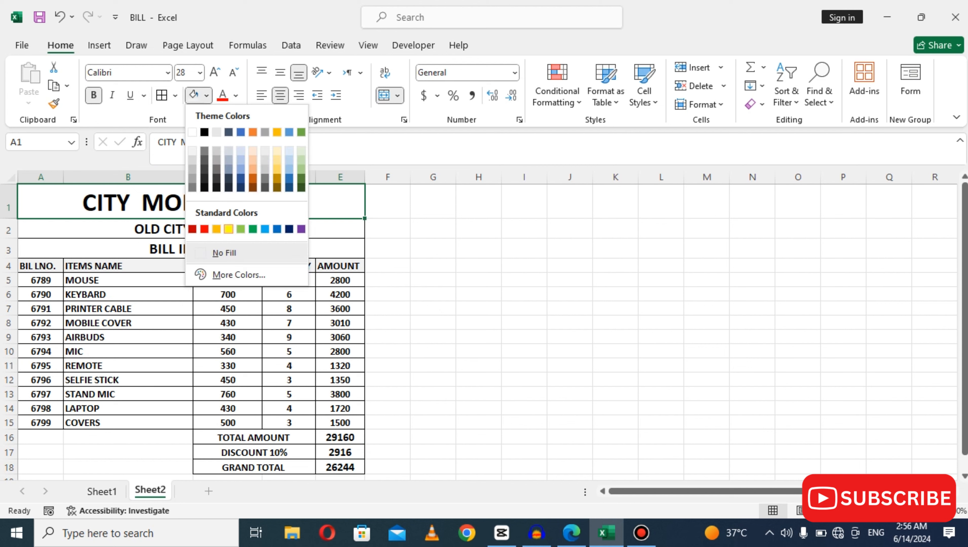